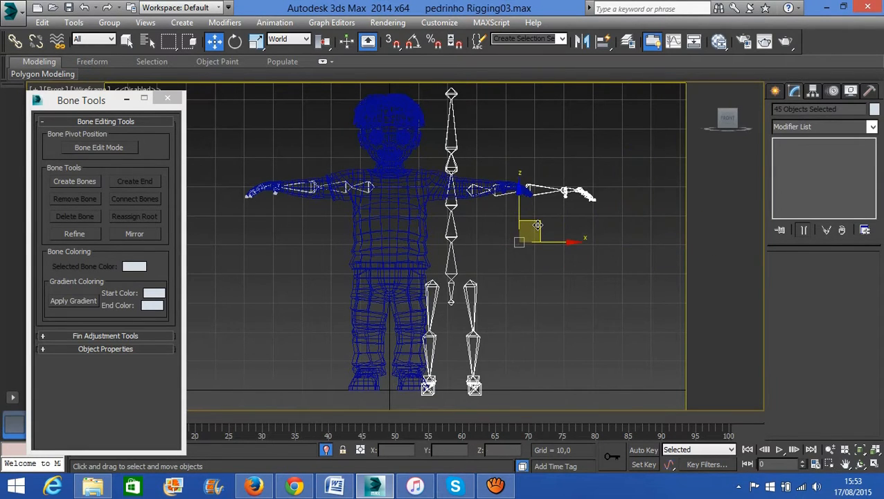
- Undo the last move of the selected bones and clear the selection
{"action": "key", "text": "ctrl+z"}
{"action": "left_click", "coordinate": [526, 209]}
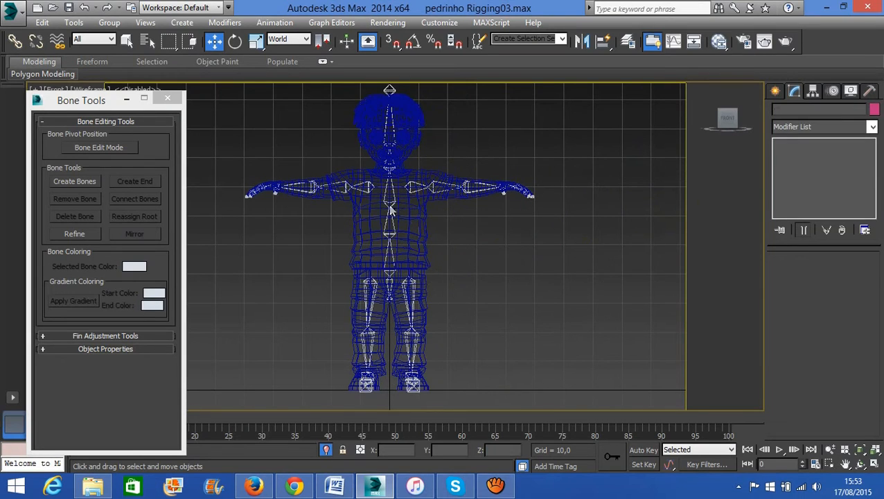
{"action": "left_click", "coordinate": [371, 196]}
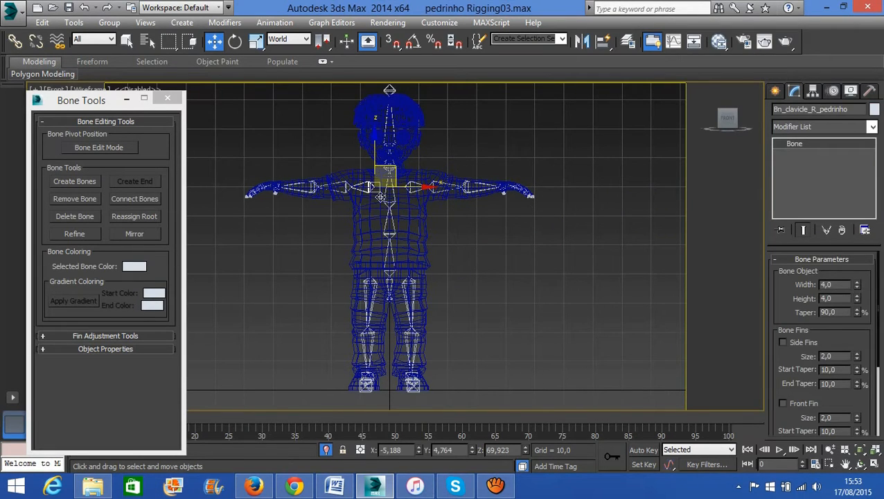
{"action": "left_click", "coordinate": [15, 41]}
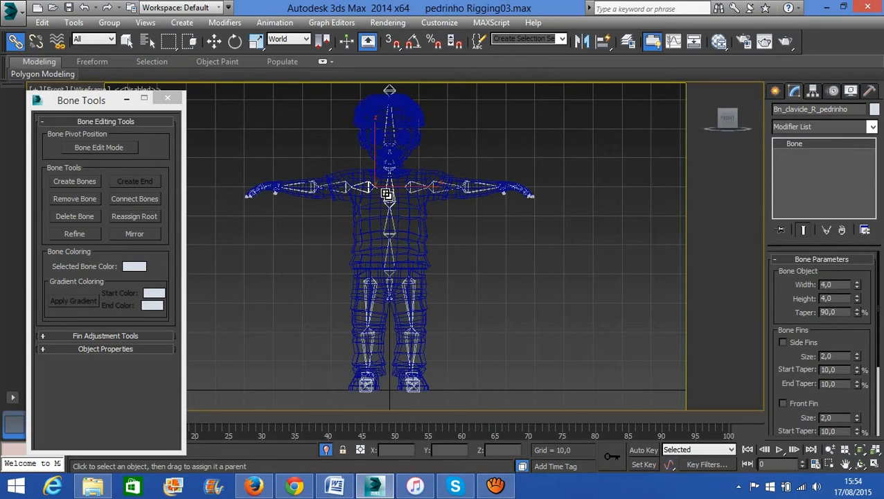
{"action": "left_click", "coordinate": [294, 251]}
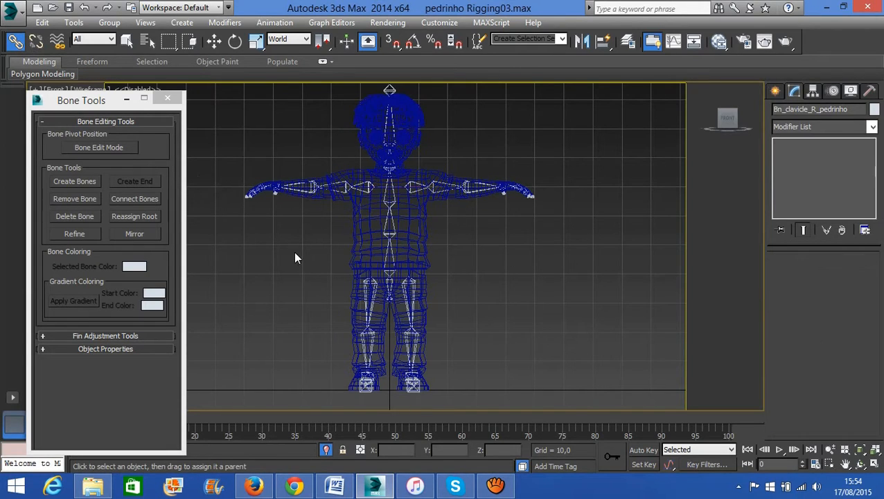
- Test the rig by moving the skeleton away from the character with its root bone, undo the move and deselect
{"action": "double_click", "coordinate": [396, 268]}
{"action": "left_click", "coordinate": [214, 40]}
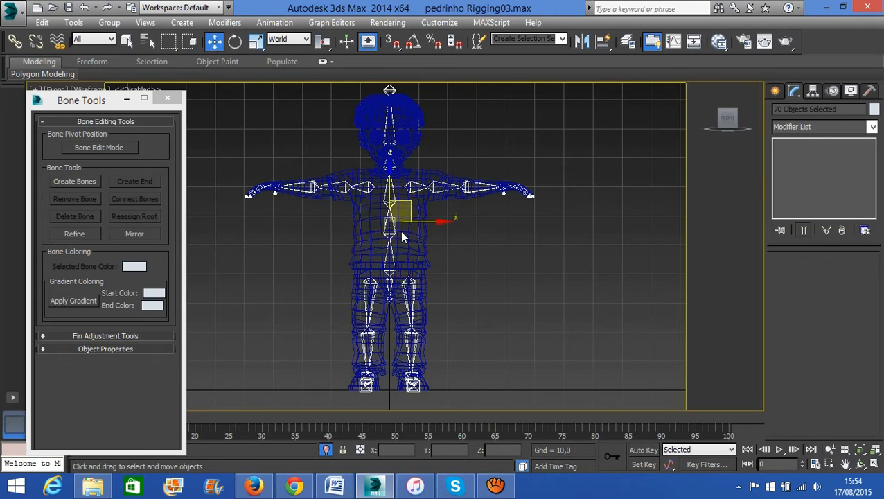
{"action": "left_click_drag", "start_coordinate": [401, 237], "coordinate": [424, 214]}
{"action": "left_click", "coordinate": [507, 255]}
{"action": "left_click", "coordinate": [393, 252]}
{"action": "left_click_drag", "start_coordinate": [399, 264], "coordinate": [477, 231]}
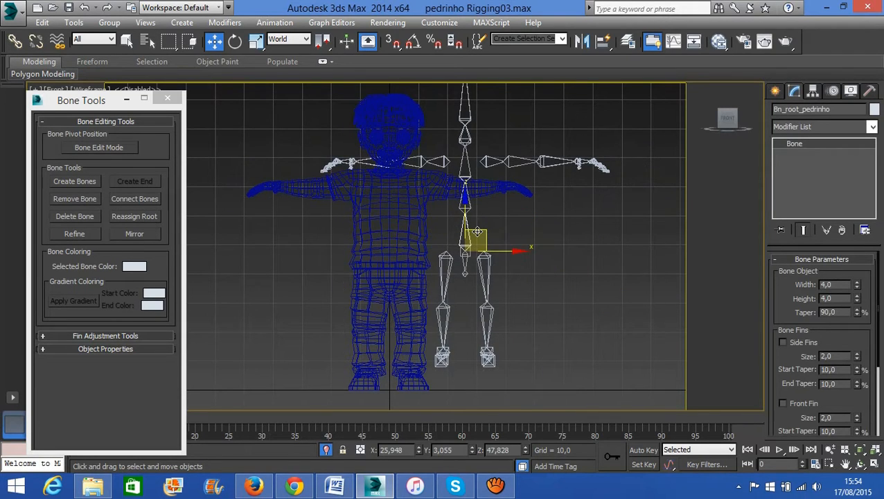
{"action": "key", "text": "ctrl+z"}
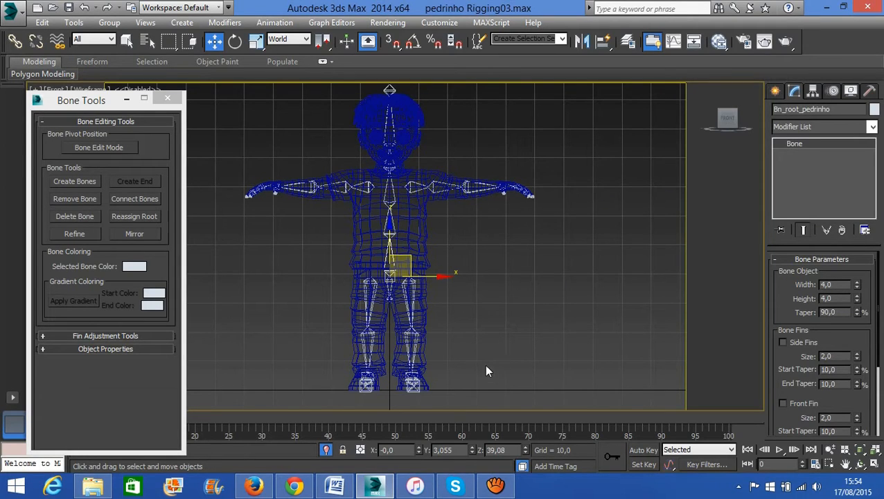
{"action": "left_click", "coordinate": [482, 314]}
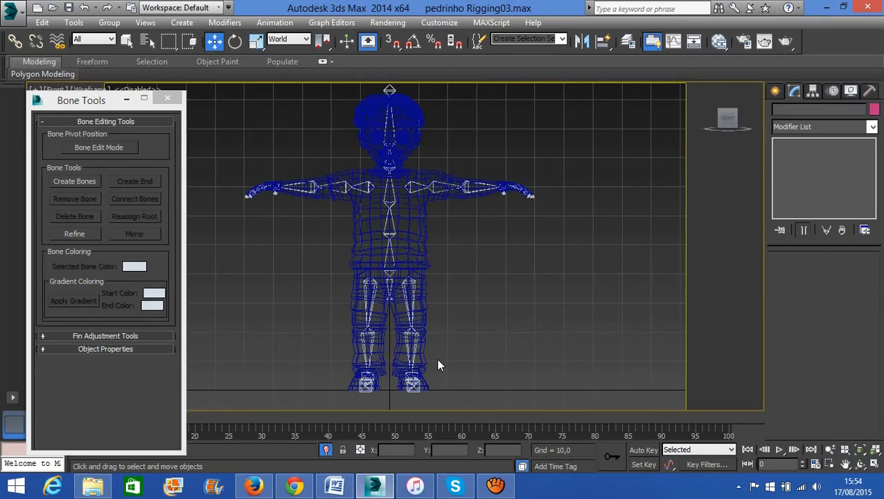
- Select the entire bone hierarchy from the root bone and apply Freeze Transform to it, agreeing to continue
{"action": "middle_click_drag", "start_coordinate": [438, 363], "coordinate": [439, 238], "text": "alt"}
{"action": "key", "text": "shift+z"}
{"action": "key", "text": "shift+z"}
{"action": "key", "text": "shift+z"}
{"action": "key", "text": "shift+z"}
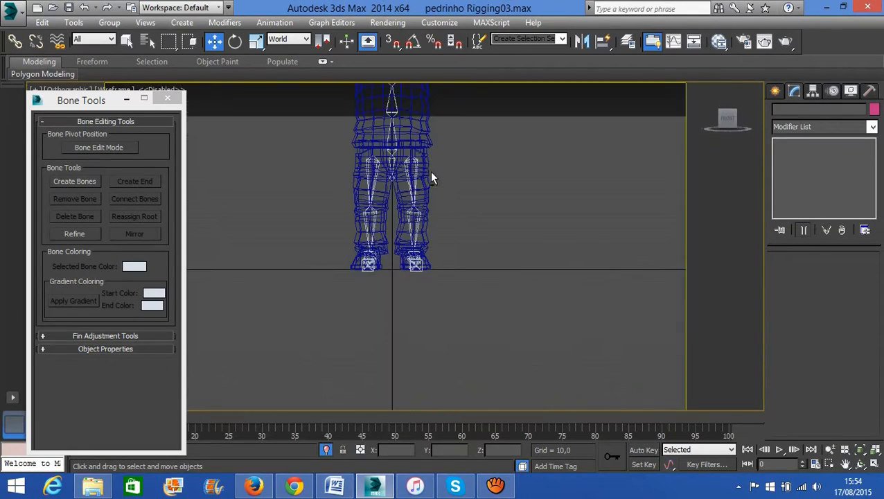
{"action": "left_click", "coordinate": [400, 252]}
{"action": "double_click", "coordinate": [400, 253]}
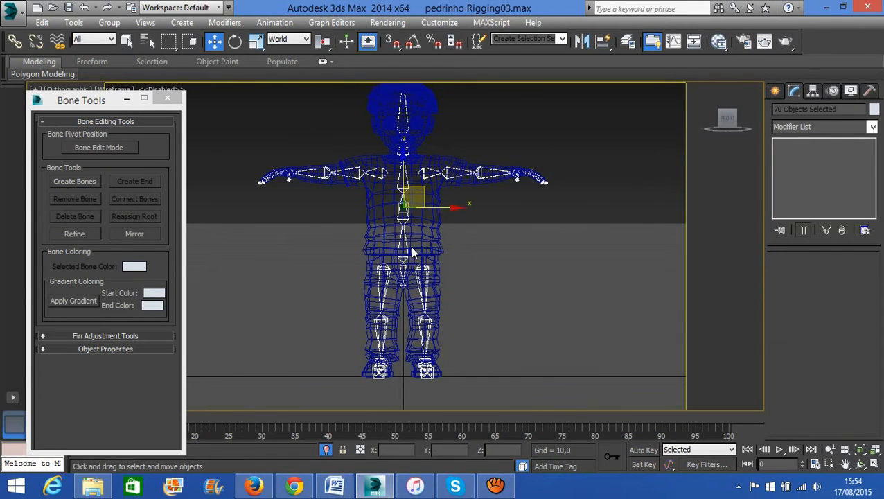
{"action": "key", "text": "alt"}
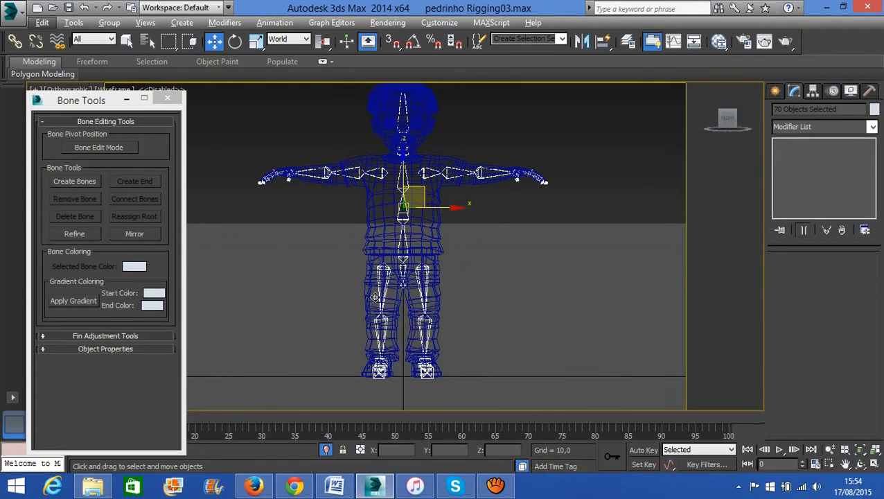
{"action": "key", "text": "alt"}
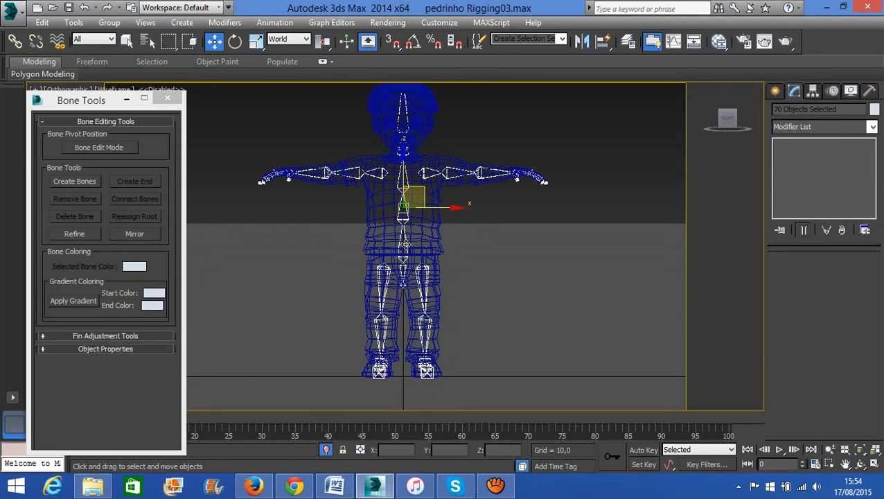
{"action": "right_click", "coordinate": [405, 243], "text": "alt"}
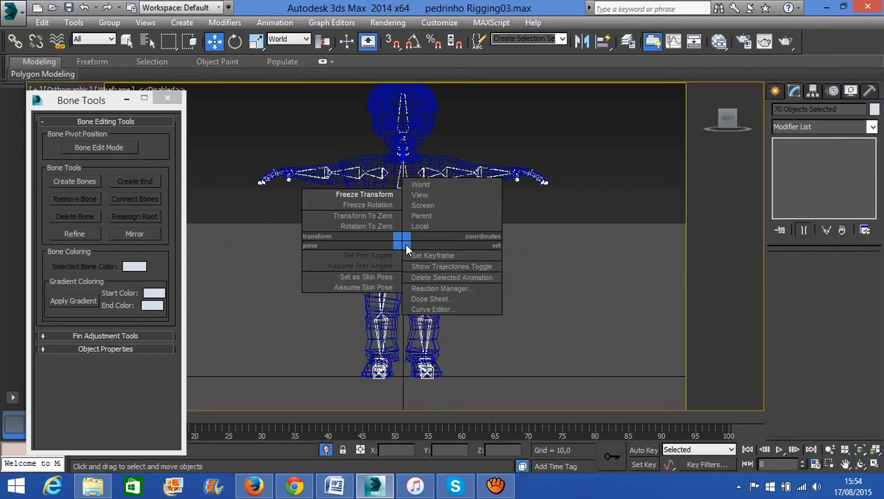
{"action": "left_click", "coordinate": [365, 194]}
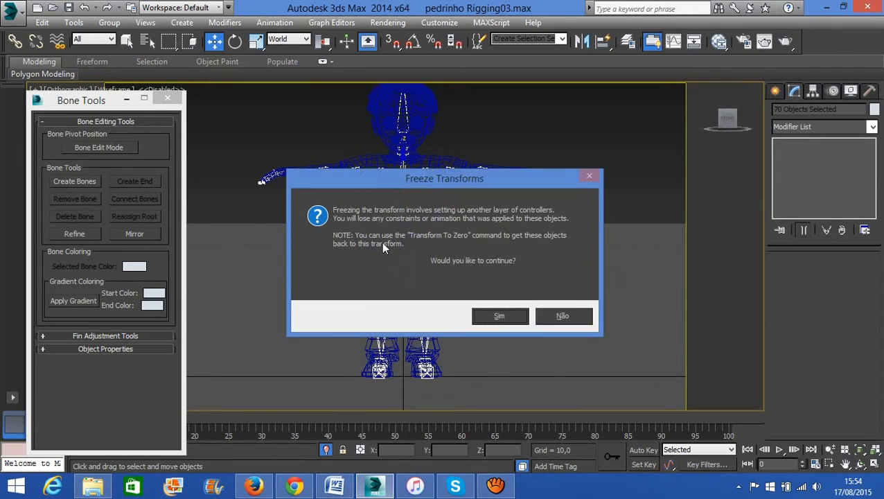
{"action": "left_click", "coordinate": [503, 319]}
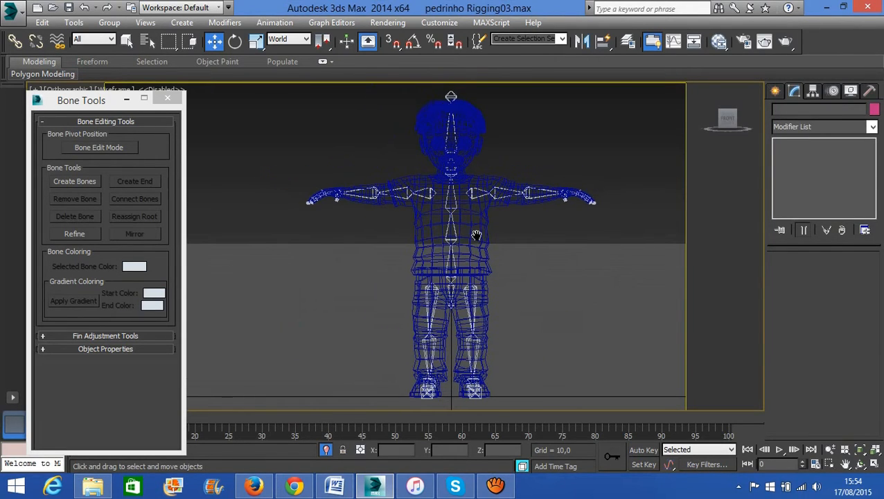
- Move the root bone away from the character and bring it back with Transform To Zero
{"action": "left_click", "coordinate": [456, 270]}
{"action": "left_click_drag", "start_coordinate": [457, 270], "coordinate": [603, 244]}
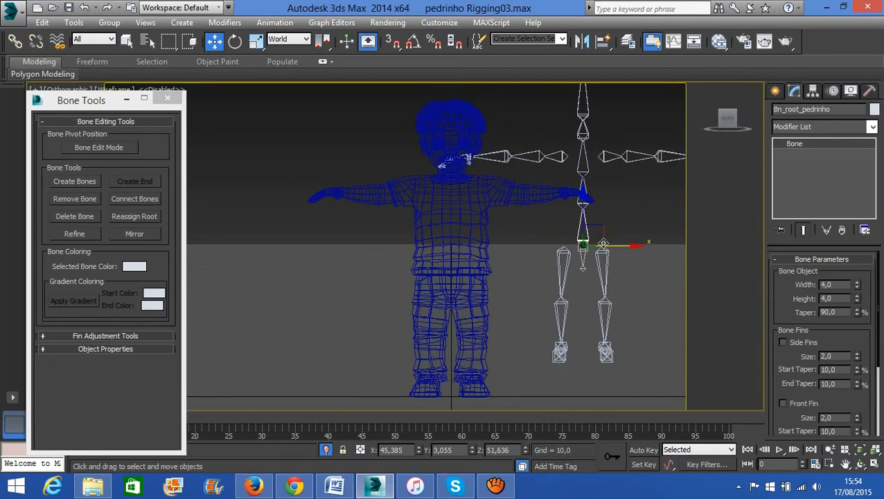
{"action": "middle_click_drag", "start_coordinate": [482, 286], "coordinate": [427, 295]}
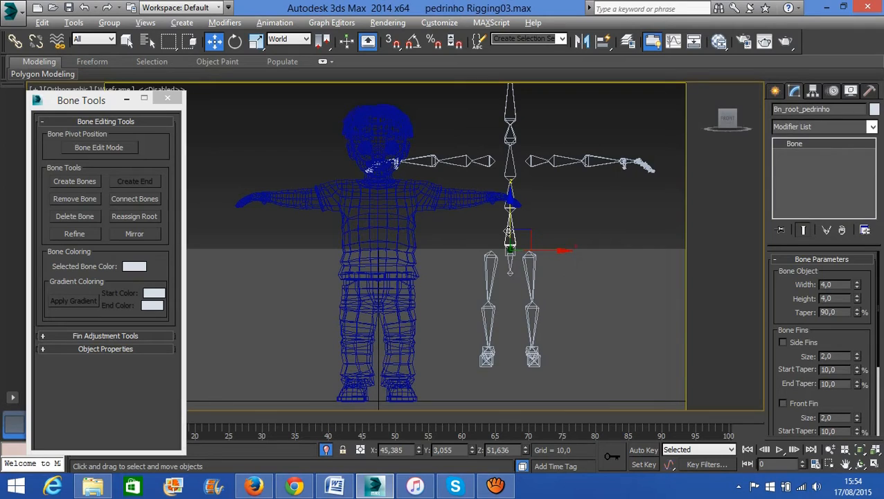
{"action": "right_click", "coordinate": [506, 227]}
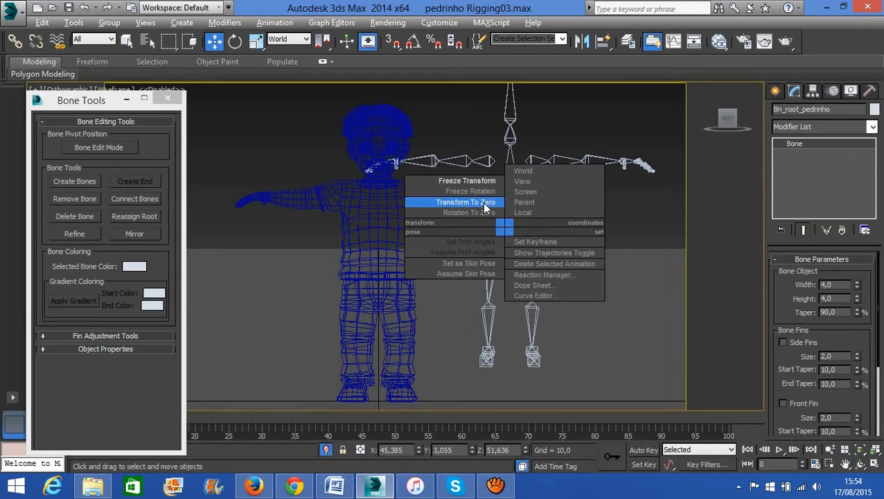
{"action": "left_click", "coordinate": [466, 203]}
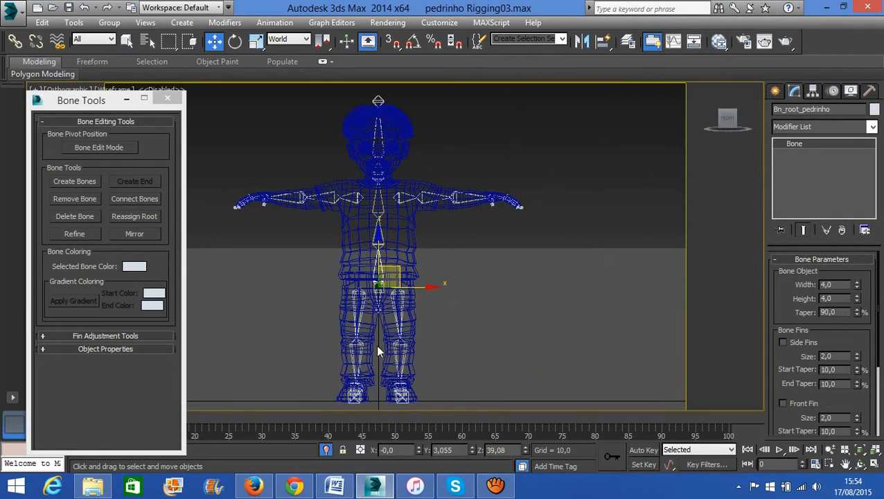
- Rotate the left clavicle, right clavicle and head bones to put the skeleton in a test pose
{"action": "left_click", "coordinate": [408, 197]}
{"action": "left_click", "coordinate": [235, 41]}
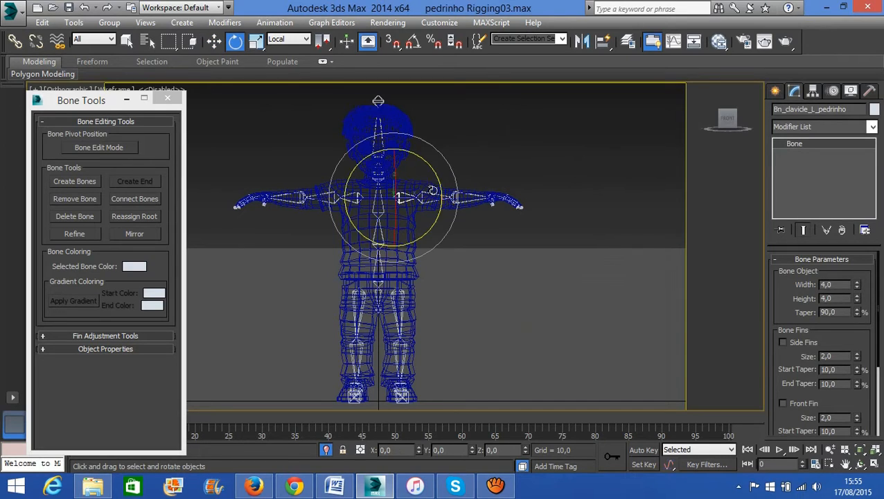
{"action": "left_click_drag", "start_coordinate": [426, 199], "coordinate": [351, 201]}
{"action": "left_click", "coordinate": [342, 196]}
{"action": "left_click_drag", "start_coordinate": [335, 165], "coordinate": [394, 151]}
{"action": "left_click", "coordinate": [381, 147]}
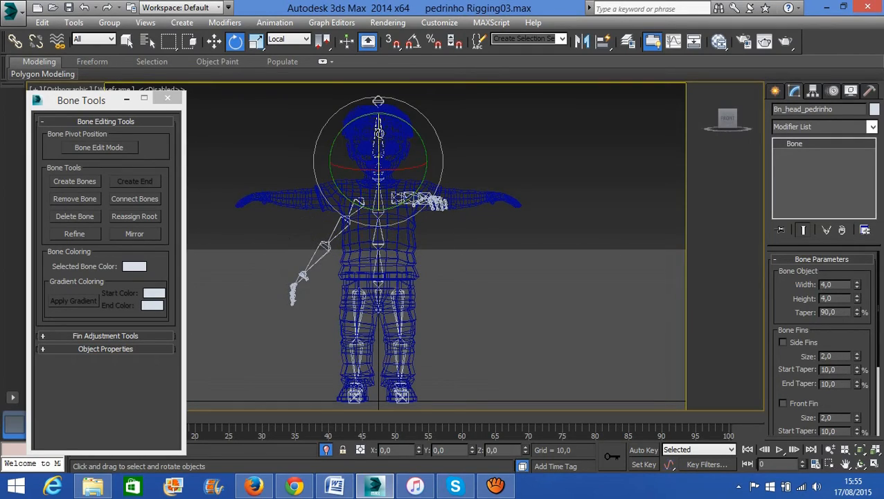
{"action": "middle_click_drag", "start_coordinate": [474, 223], "coordinate": [378, 243], "text": "alt"}
- Select the entire bone hierarchy from the root, reset the test pose with Transform To Zero and deselect
{"action": "double_click", "coordinate": [402, 271]}
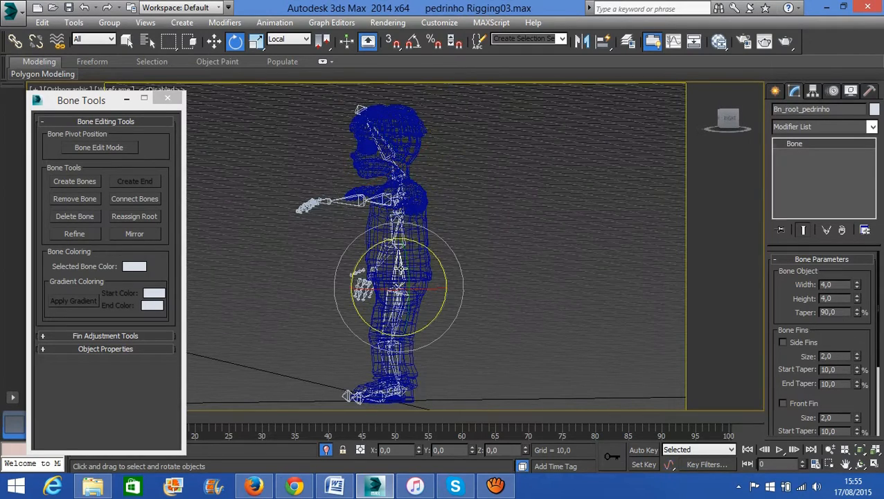
{"action": "mouse_move", "coordinate": [449, 279]}
{"action": "middle_mouse_down", "text": "alt"}
{"action": "mouse_move", "coordinate": [528, 275]}
{"action": "mouse_move", "coordinate": [460, 292]}
{"action": "middle_mouse_up", "text": "alt"}
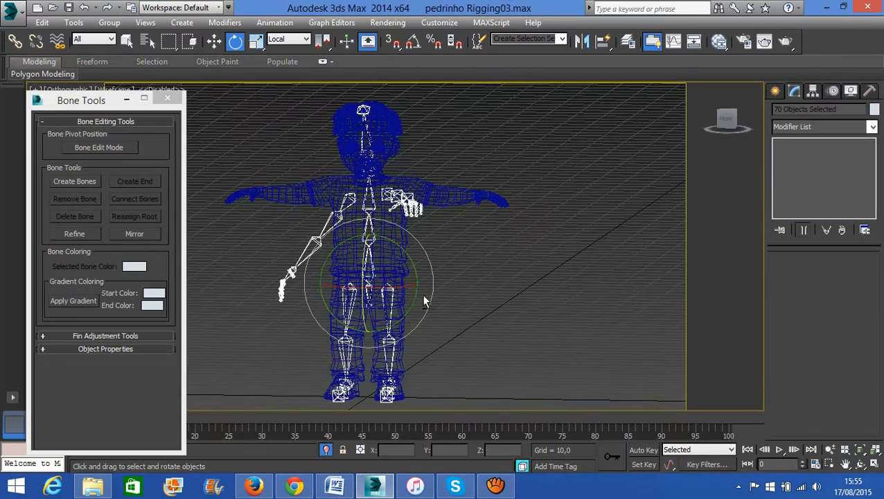
{"action": "right_click", "coordinate": [374, 271]}
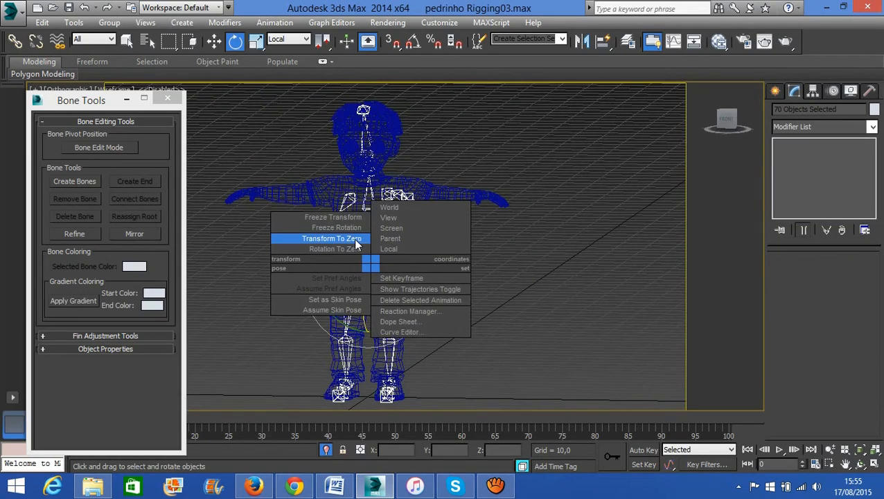
{"action": "left_click", "coordinate": [333, 238]}
{"action": "middle_click_drag", "start_coordinate": [536, 263], "coordinate": [557, 264], "text": "alt"}
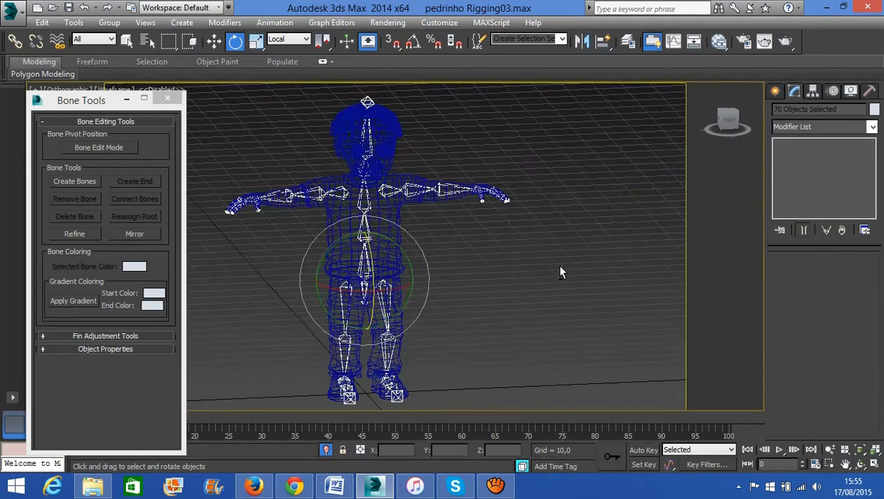
{"action": "left_click", "coordinate": [493, 297]}
- Switch to the top view of the character's left hand and turn on 3D snapping to grid points
{"action": "middle_click_drag", "start_coordinate": [493, 297], "coordinate": [544, 291]}
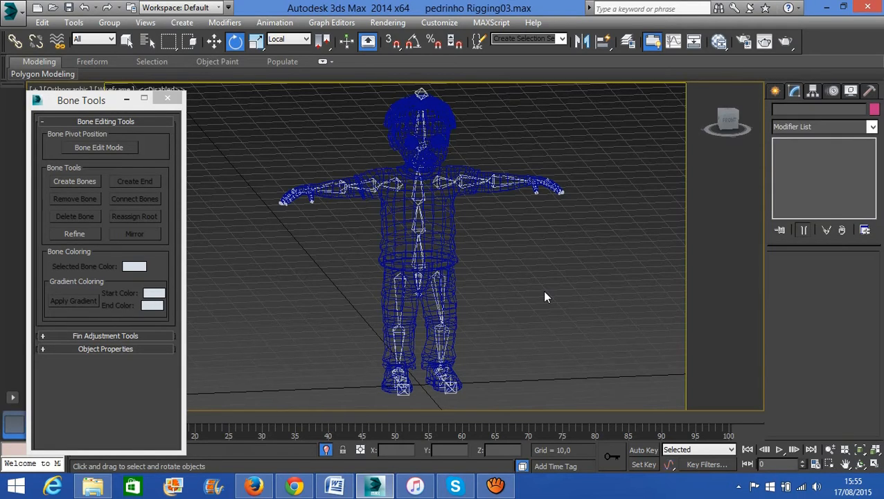
{"action": "middle_click_drag", "start_coordinate": [545, 292], "coordinate": [473, 258]}
{"action": "scroll", "coordinate": [523, 279], "scroll_direction": "down", "scroll_amount": 2}
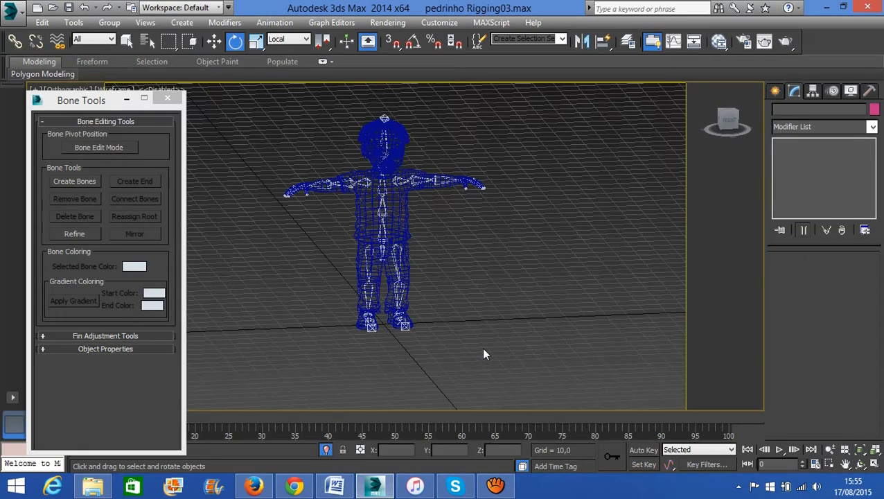
{"action": "left_click", "coordinate": [775, 92]}
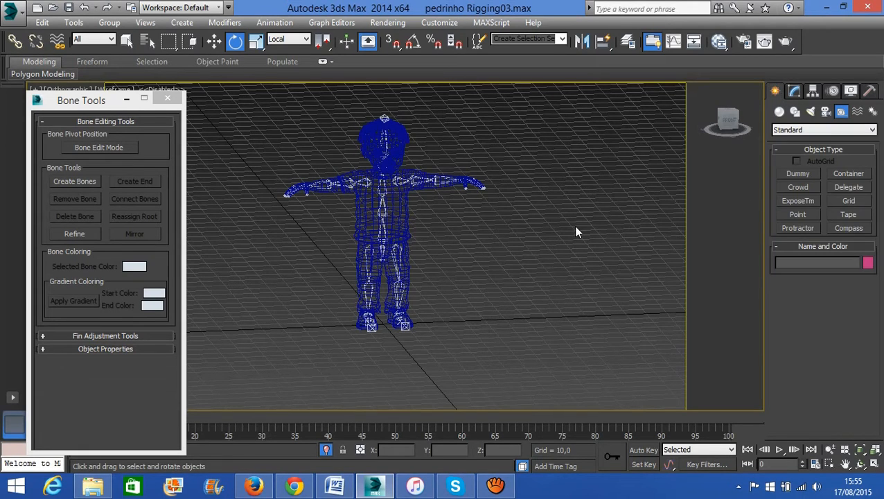
{"action": "key", "text": "t"}
{"action": "scroll", "coordinate": [508, 262], "scroll_direction": "down", "scroll_amount": 3}
{"action": "middle_click_drag", "start_coordinate": [509, 263], "coordinate": [439, 255]}
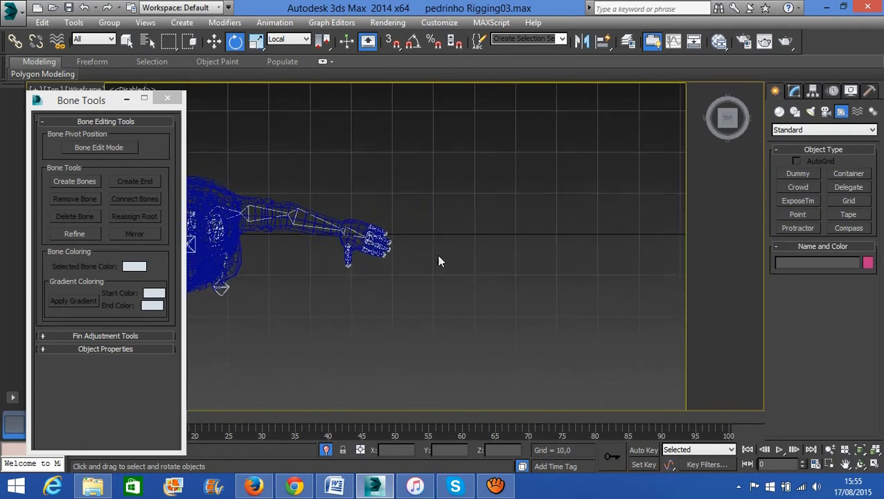
{"action": "left_click", "coordinate": [367, 42]}
{"action": "left_click", "coordinate": [385, 47]}
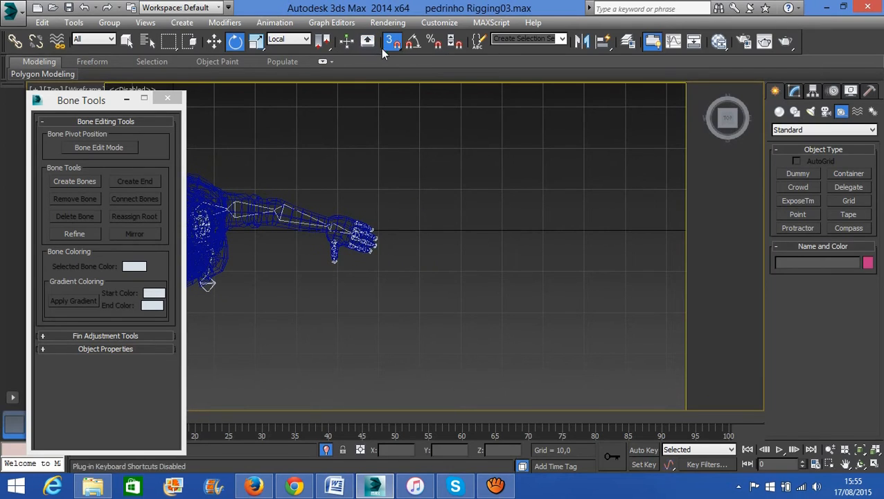
{"action": "right_click", "coordinate": [391, 44]}
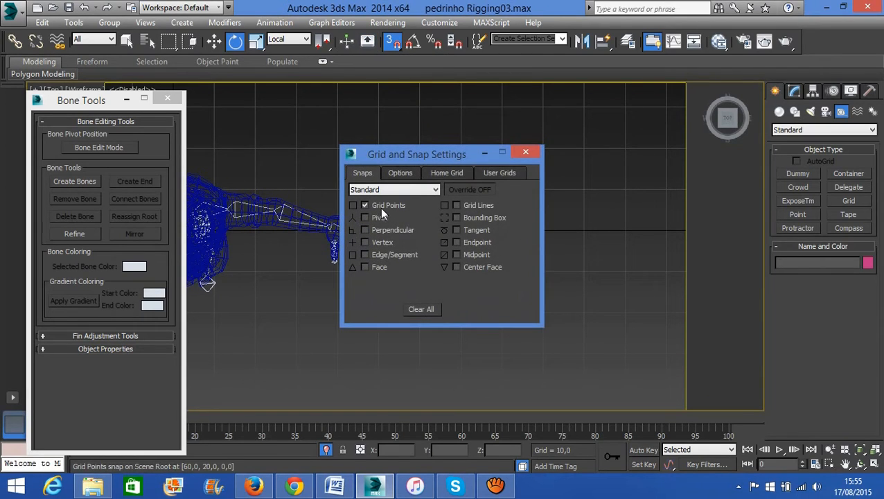
{"action": "left_click", "coordinate": [525, 151]}
- Create a box with the Cube creation method, about 28 units in size, snapped to the grid beside the character's hand
{"action": "left_click", "coordinate": [780, 113]}
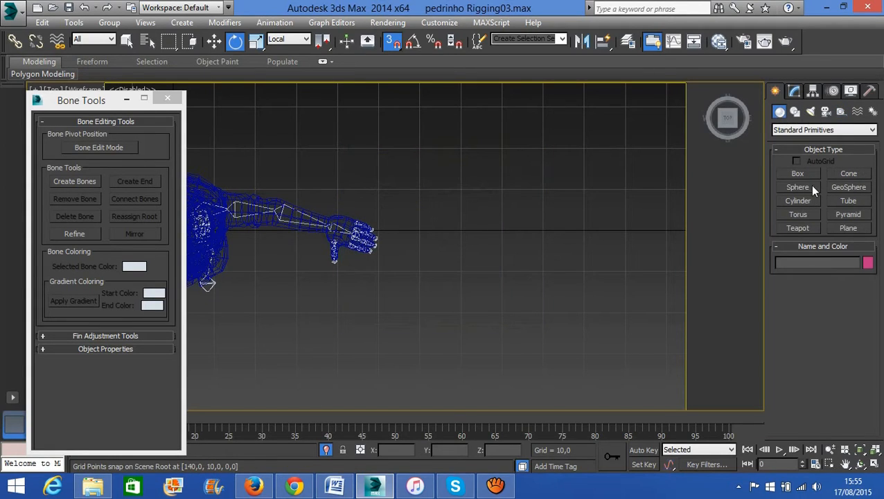
{"action": "left_click", "coordinate": [804, 172]}
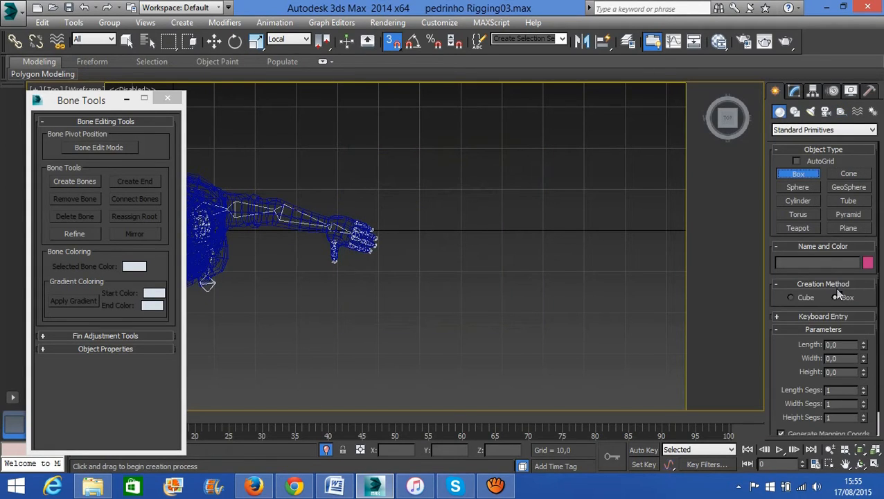
{"action": "left_click", "coordinate": [791, 297]}
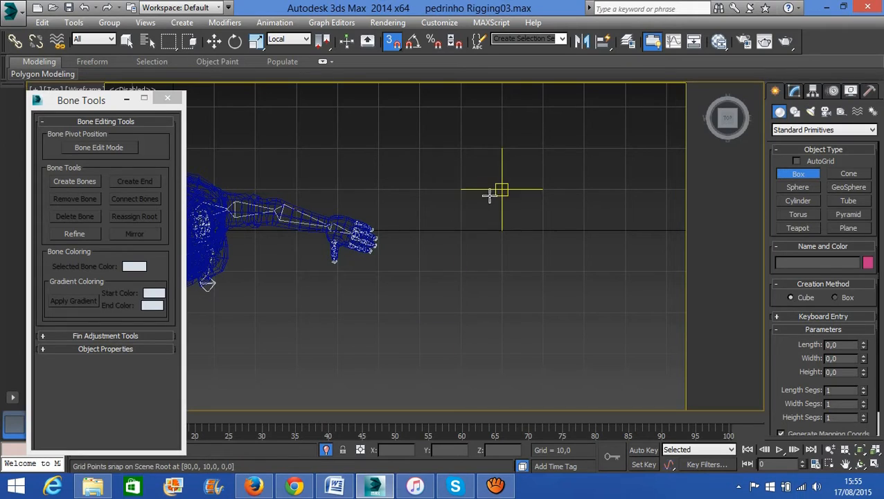
{"action": "left_click_drag", "start_coordinate": [461, 189], "coordinate": [503, 233]}
- Set the cube's length, width and height to 30
{"action": "left_click", "coordinate": [839, 344]}
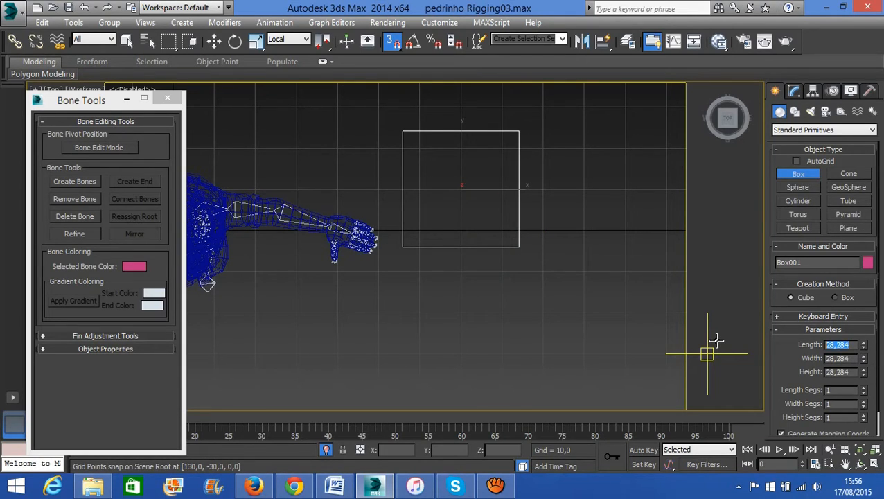
{"action": "type", "text": "30"}
{"action": "key", "text": "Tab"}
{"action": "type", "text": "30"}
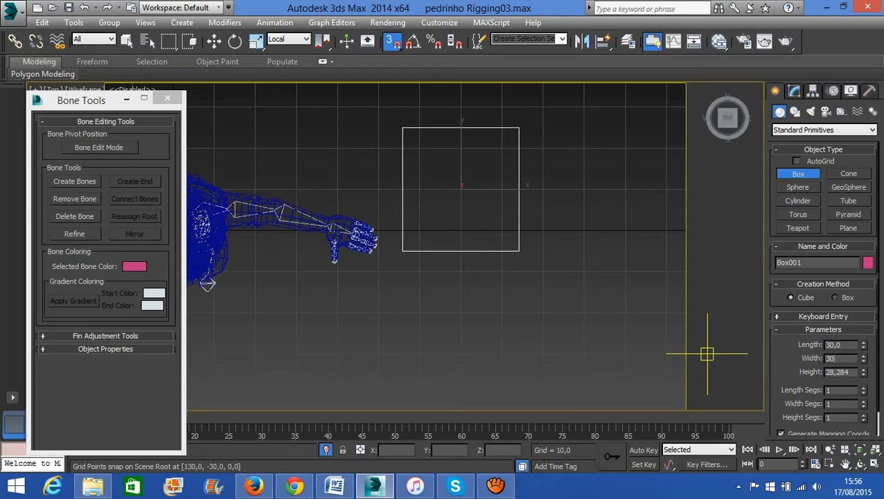
{"action": "key", "text": "Tab"}
{"action": "type", "text": "30"}
{"action": "key", "text": "Return"}
- Turn off 3D snapping and convert the cube to an Editable Poly
{"action": "middle_click_drag", "start_coordinate": [501, 311], "coordinate": [302, 136], "text": "alt"}
{"action": "key", "text": "w"}
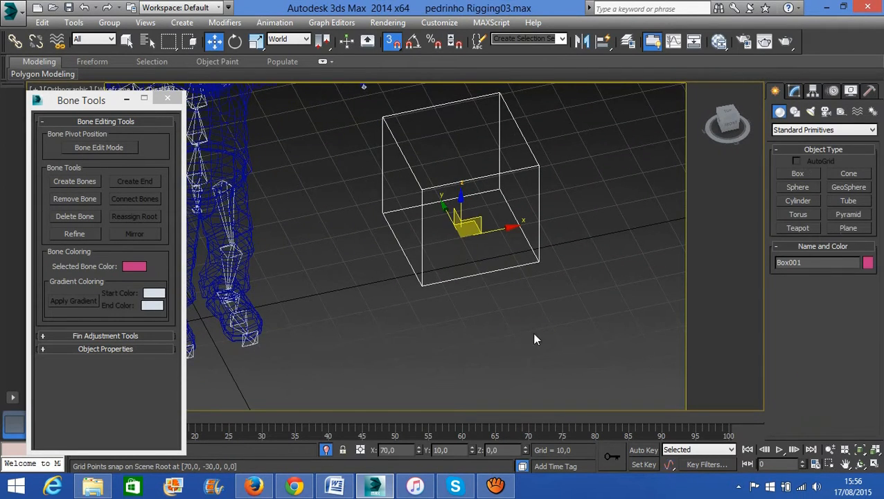
{"action": "middle_click_drag", "start_coordinate": [498, 290], "coordinate": [572, 359]}
{"action": "right_click", "coordinate": [576, 336]}
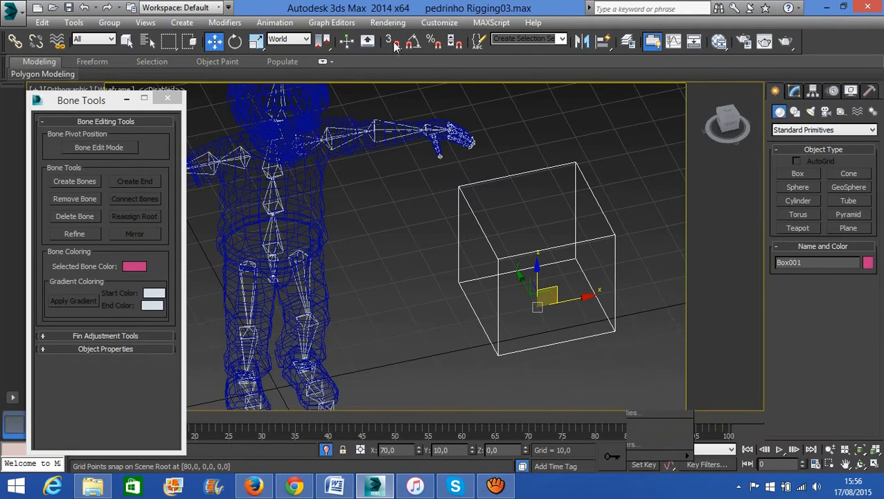
{"action": "left_click", "coordinate": [795, 92]}
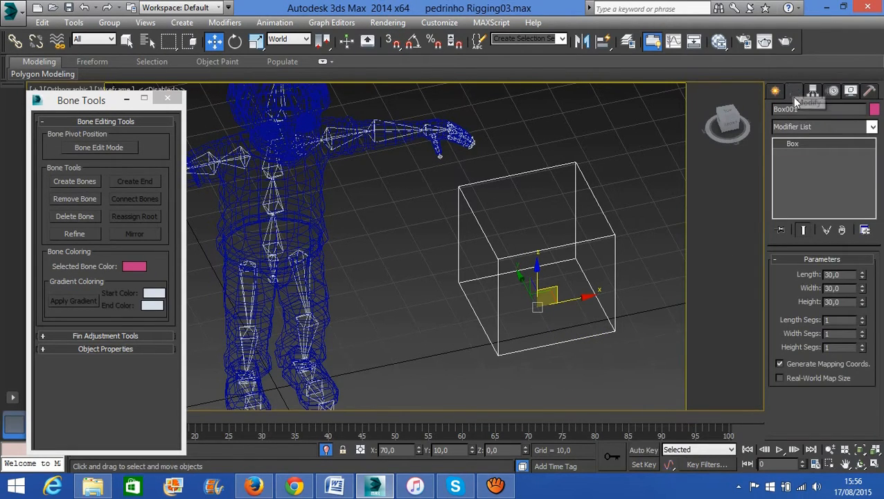
{"action": "right_click", "coordinate": [805, 144]}
{"action": "left_click", "coordinate": [803, 252]}
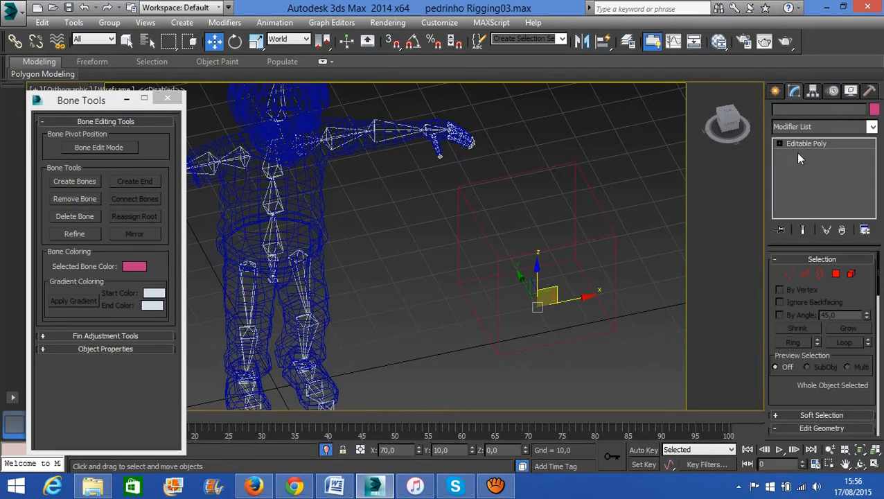
- Select all of the cube's edges and create a shape of type Linear from them
{"action": "left_click", "coordinate": [804, 274]}
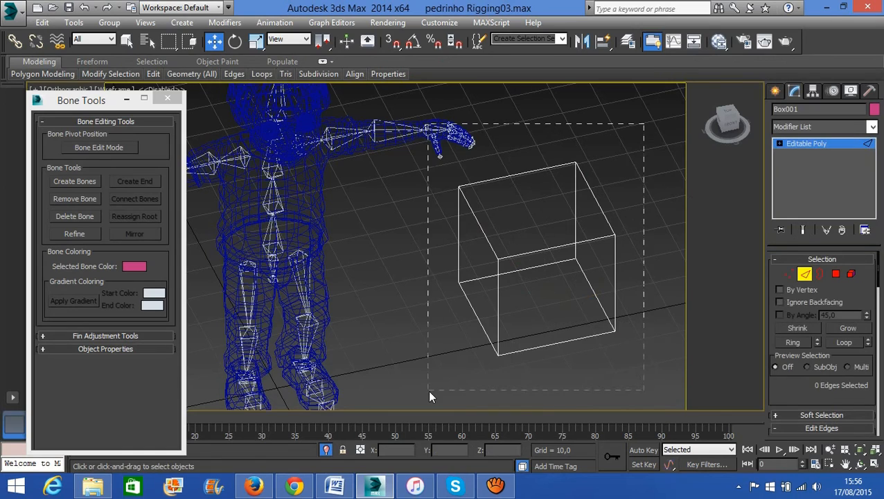
{"action": "left_click_drag", "start_coordinate": [429, 396], "coordinate": [429, 396]}
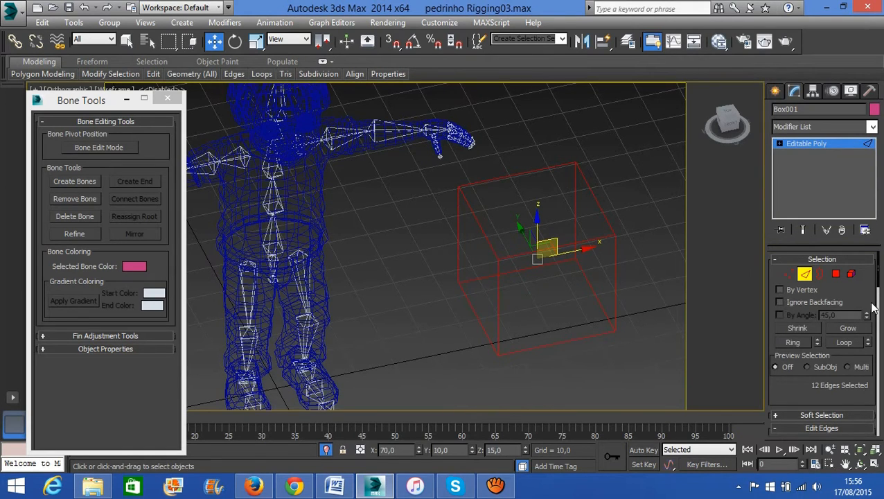
{"action": "scroll", "coordinate": [863, 322], "scroll_direction": "down", "scroll_amount": 5}
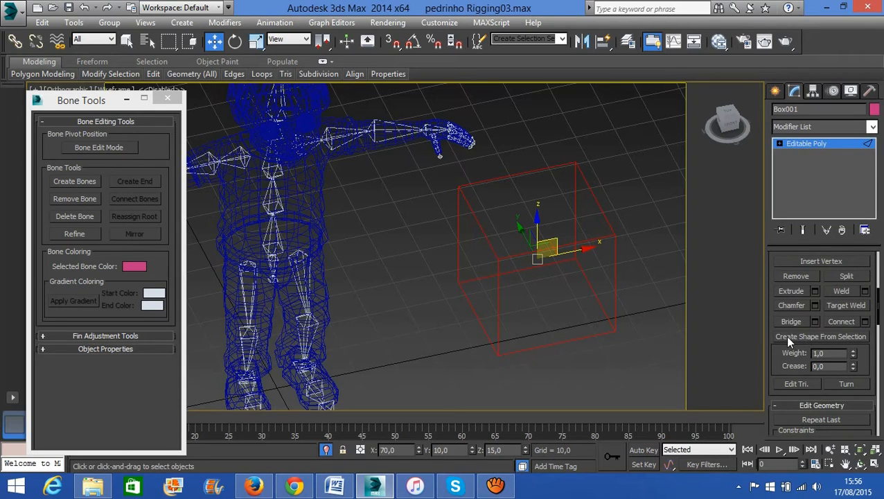
{"action": "left_click", "coordinate": [846, 338]}
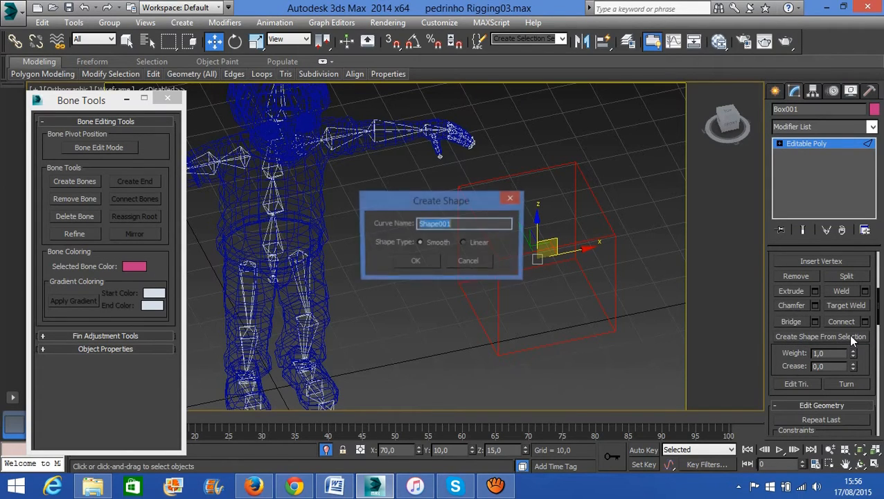
{"action": "left_click", "coordinate": [464, 243]}
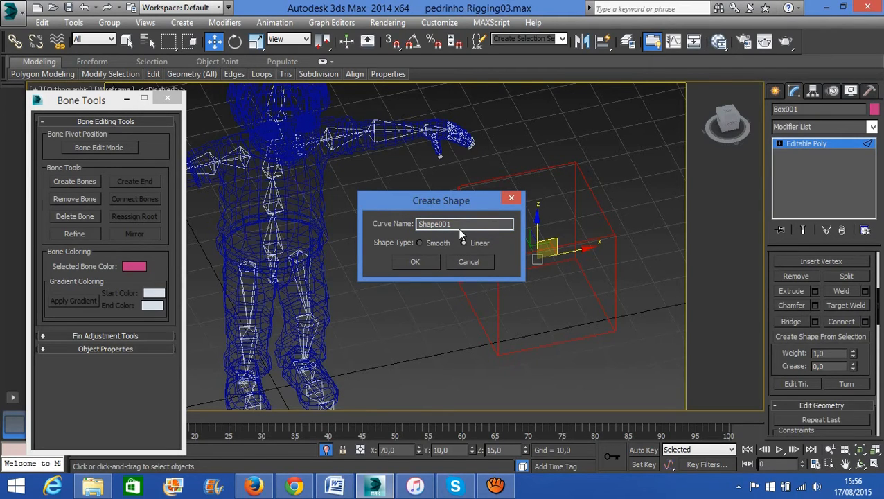
{"action": "left_click", "coordinate": [426, 262]}
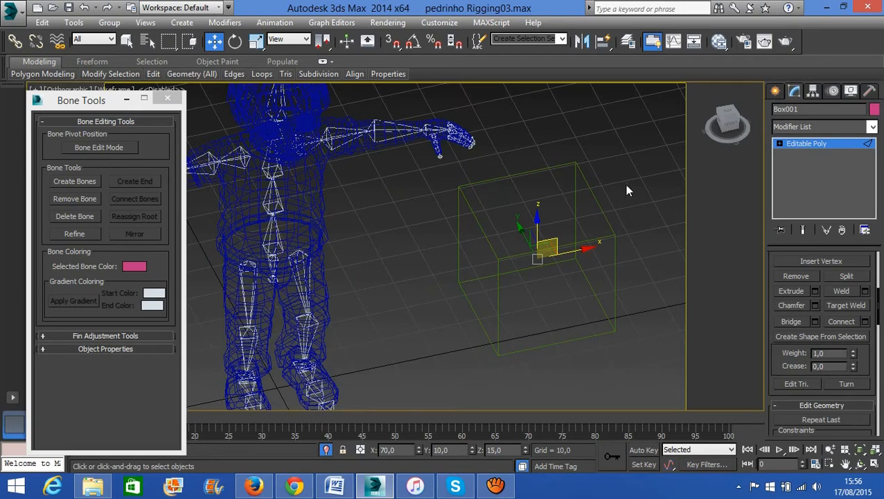
- Leave edge editing and move the poly cube away from the extracted edge shape
{"action": "left_click", "coordinate": [612, 229]}
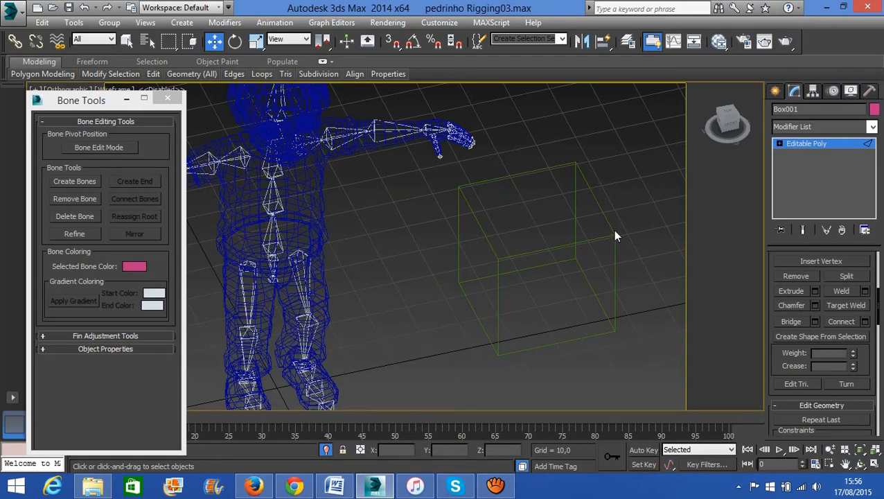
{"action": "left_click", "coordinate": [815, 144]}
{"action": "left_click_drag", "start_coordinate": [579, 240], "coordinate": [667, 193]}
{"action": "middle_click_drag", "start_coordinate": [583, 294], "coordinate": [460, 288]}
{"action": "left_click_drag", "start_coordinate": [445, 241], "coordinate": [523, 264]}
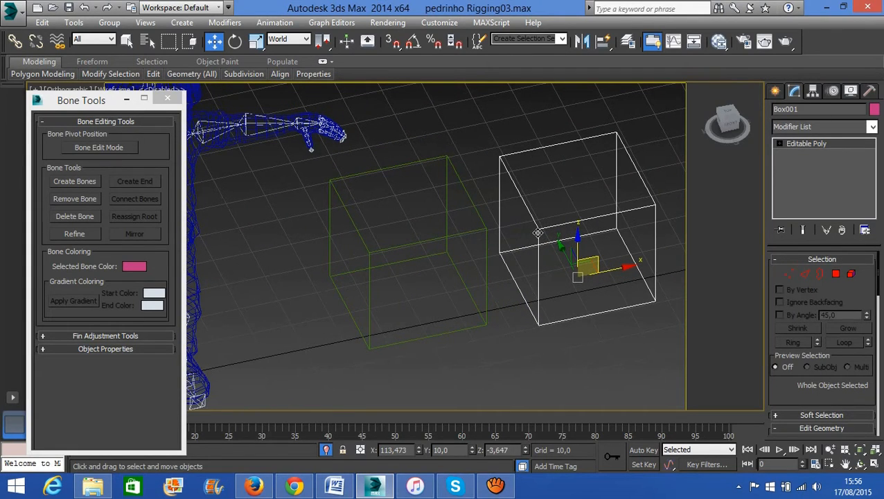
- Switch the viewport to shaded display and compare the solid cube with the extracted spline cube
{"action": "key", "text": "F3"}
{"action": "left_click", "coordinate": [525, 348]}
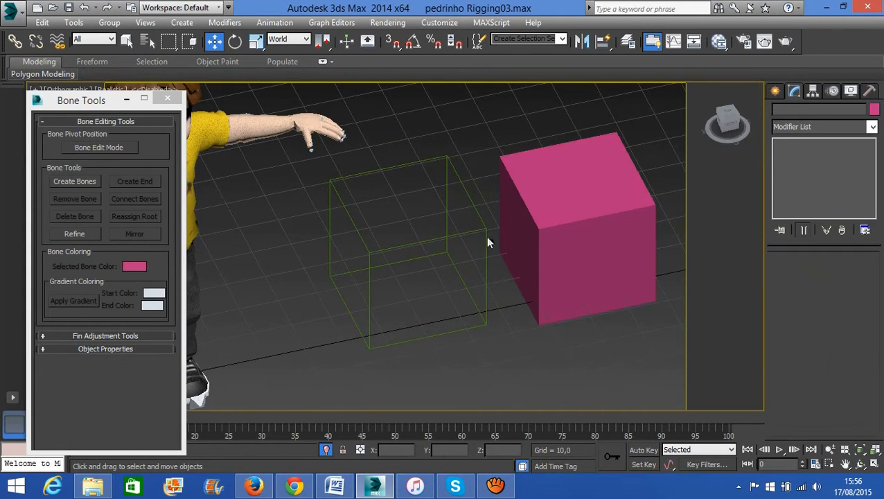
{"action": "left_click", "coordinate": [556, 219]}
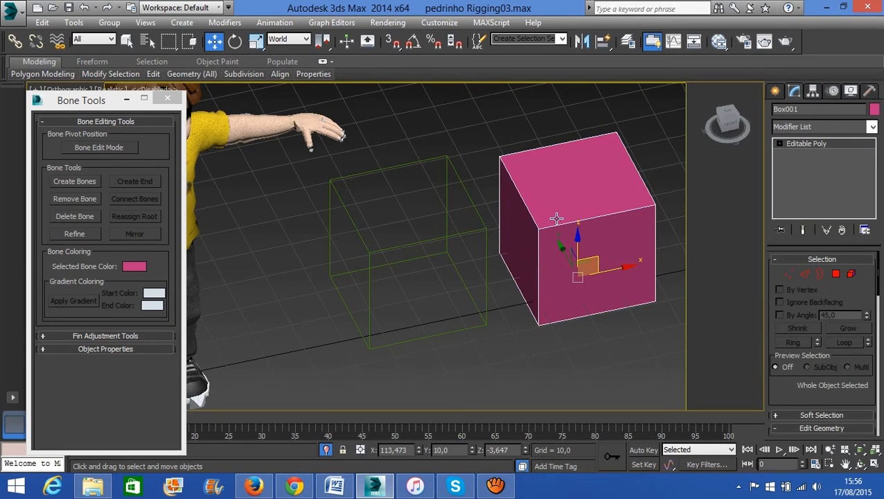
{"action": "left_click", "coordinate": [447, 236]}
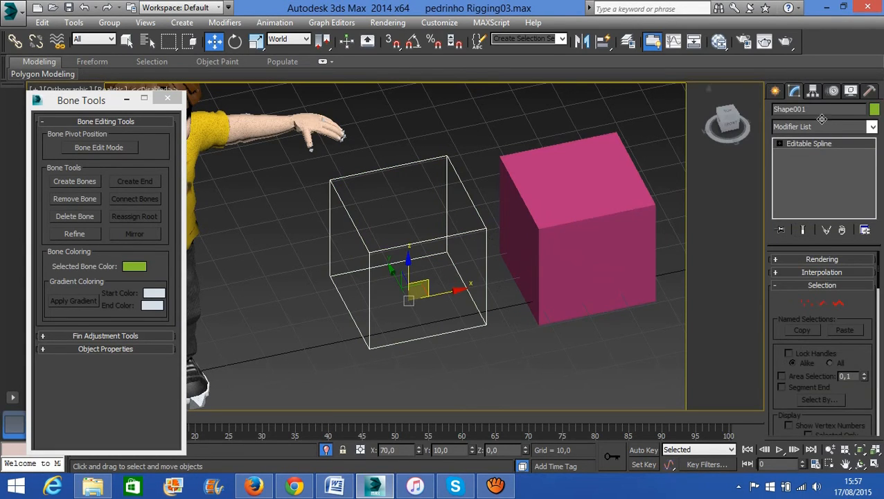
{"action": "left_click", "coordinate": [624, 206]}
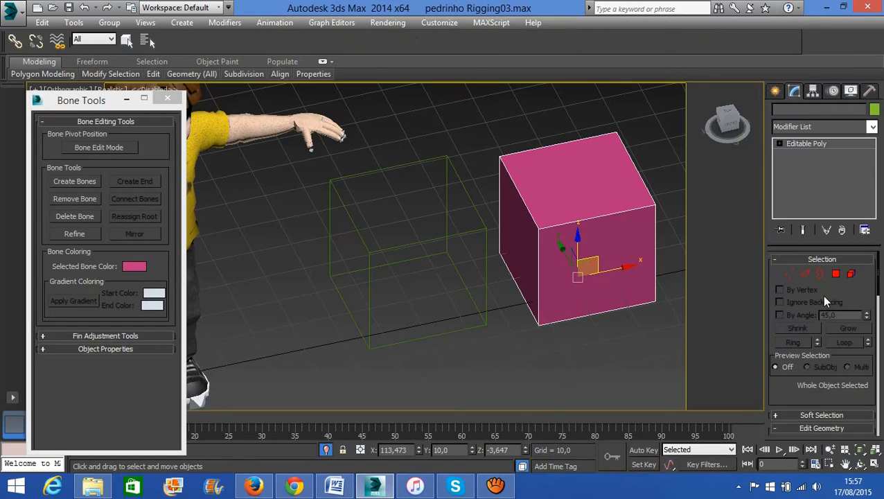
- Enable viewport rendering for the spline cube while keeping it out of the final render
{"action": "left_click", "coordinate": [437, 237]}
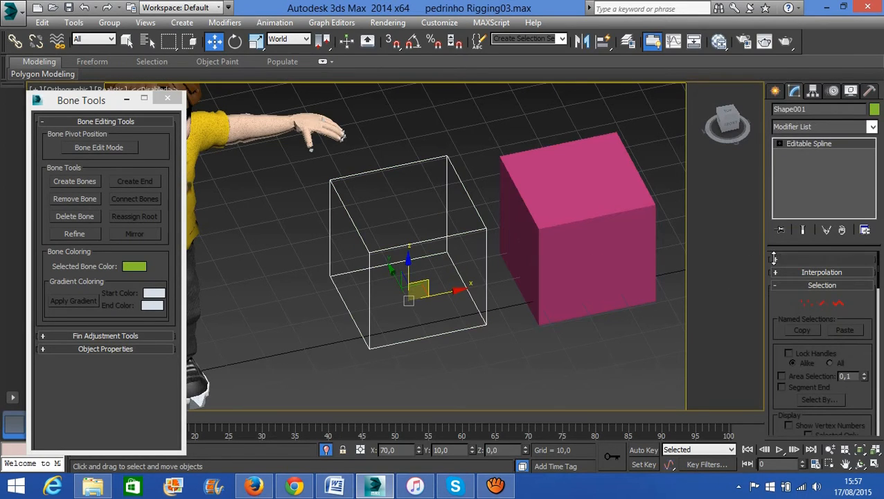
{"action": "left_click", "coordinate": [775, 260]}
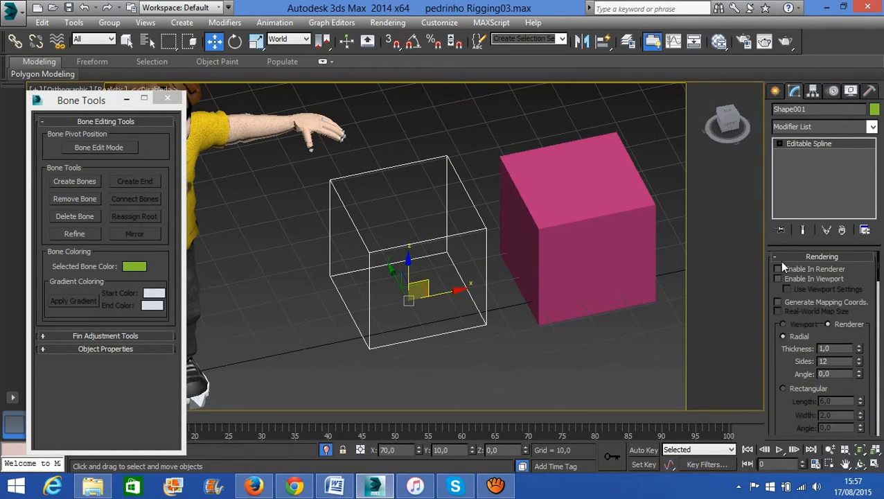
{"action": "left_click", "coordinate": [777, 269]}
{"action": "left_click", "coordinate": [778, 279]}
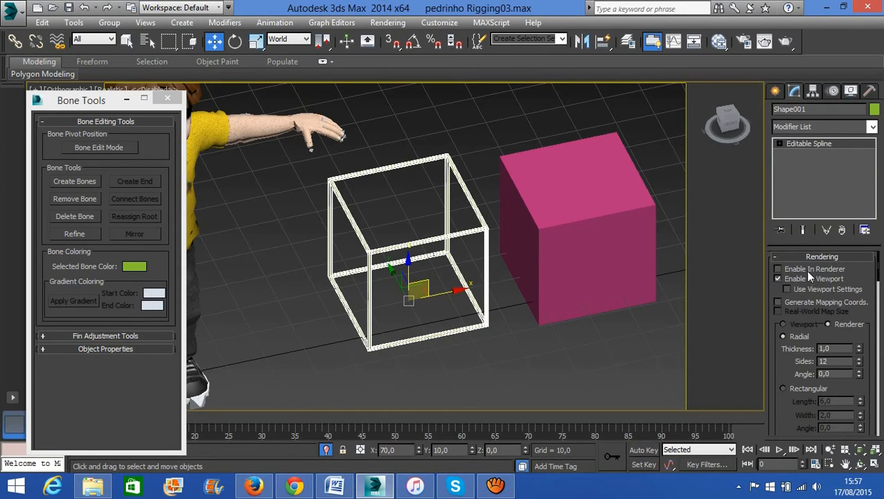
- Delete the solid cube and select the remaining spline cube beside the character
{"action": "left_click", "coordinate": [535, 223]}
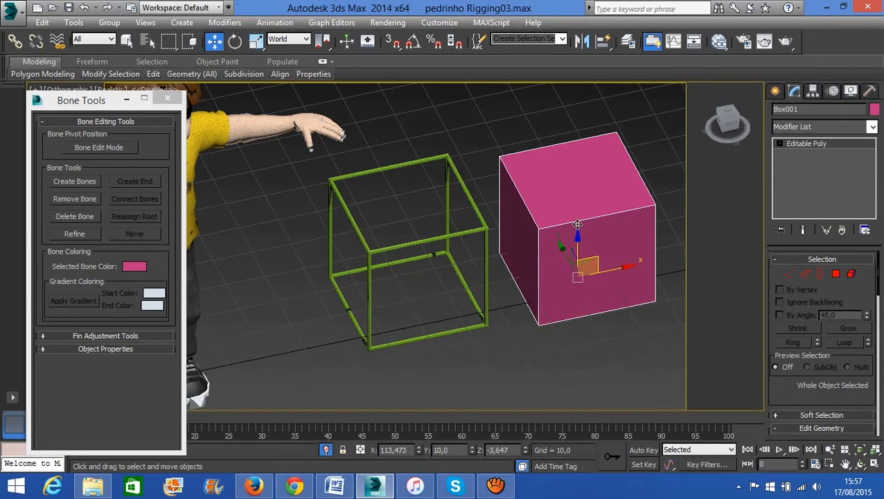
{"action": "key", "text": "Delete"}
{"action": "left_click", "coordinate": [391, 245]}
{"action": "middle_click_drag", "start_coordinate": [391, 245], "coordinate": [579, 305]}
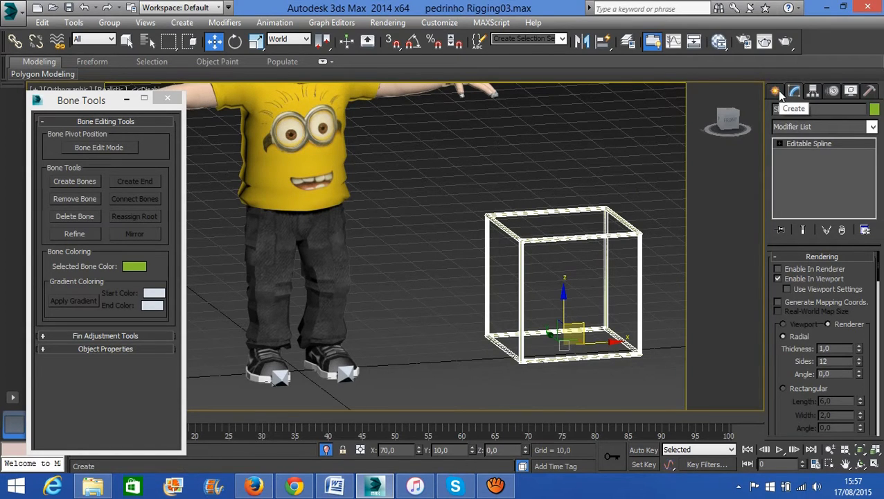
- Set the spline cube's radial thickness to 0,5 and deselect it
{"action": "left_click_drag", "start_coordinate": [859, 355], "coordinate": [859, 372]}
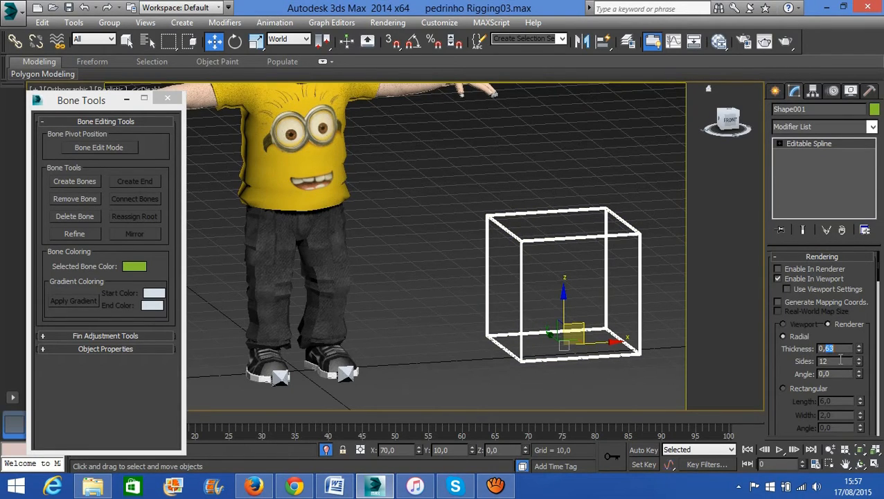
{"action": "key", "text": "Return"}
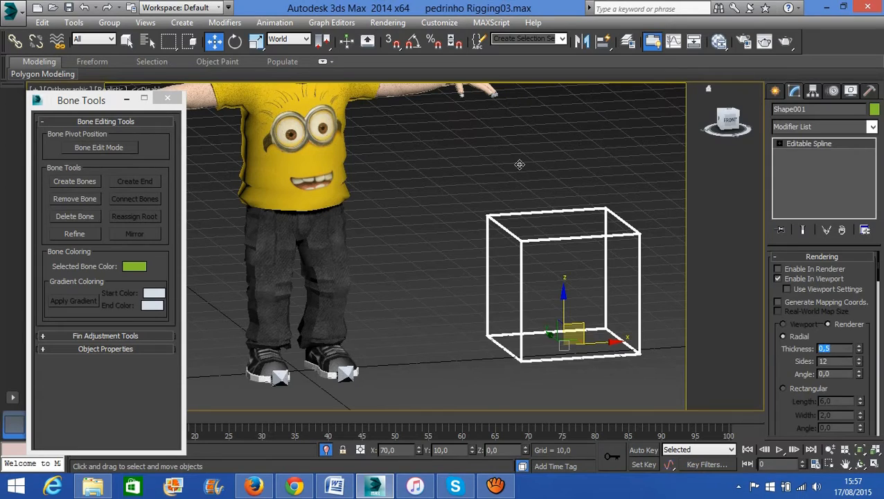
{"action": "left_click", "coordinate": [518, 164]}
{"action": "scroll", "coordinate": [518, 305], "scroll_direction": "down", "scroll_amount": 3}
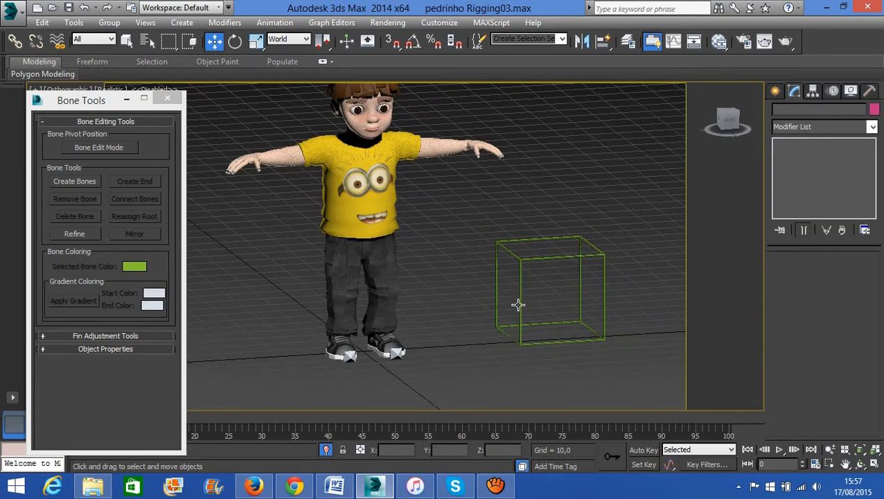
- Center the spline cube's pivot to the object and return to its spline parameters
{"action": "left_click", "coordinate": [521, 272]}
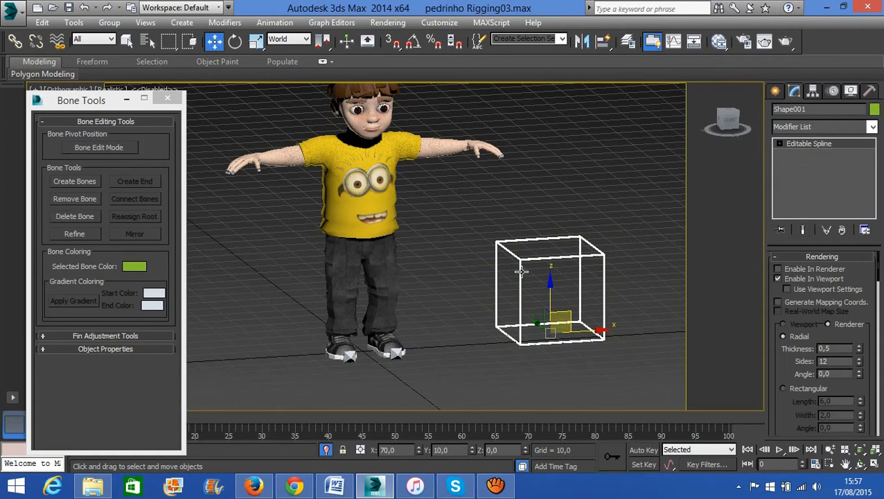
{"action": "left_click", "coordinate": [813, 92]}
{"action": "left_click", "coordinate": [822, 172]}
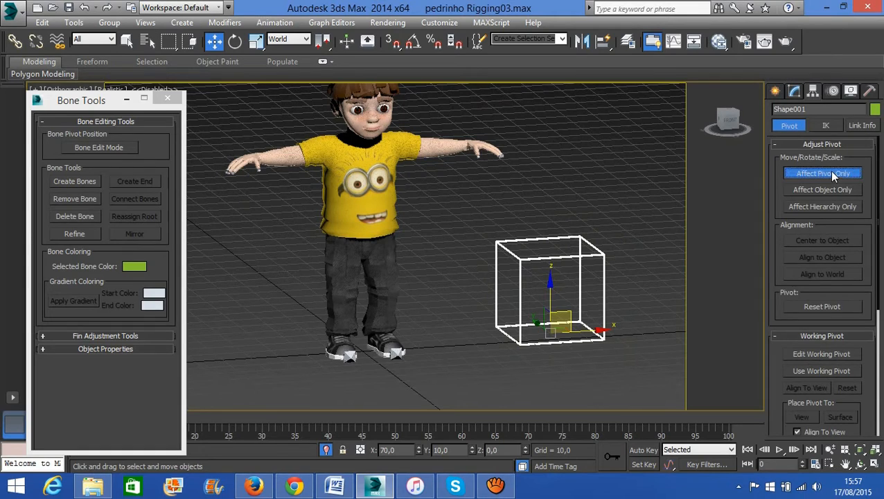
{"action": "left_click", "coordinate": [831, 240]}
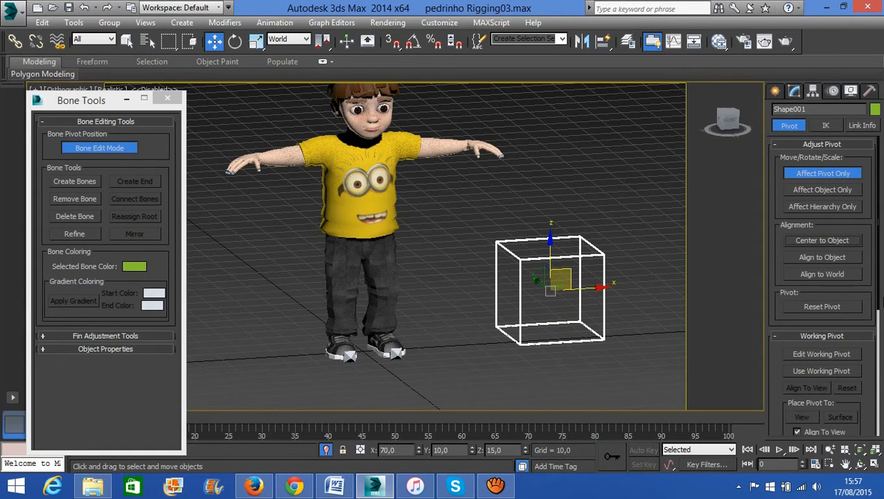
{"action": "left_click", "coordinate": [792, 173]}
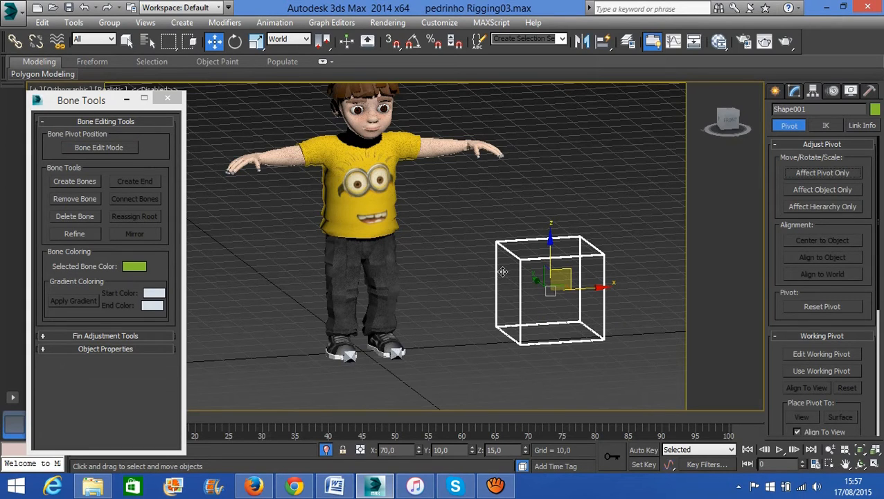
{"action": "middle_click_drag", "start_coordinate": [550, 291], "coordinate": [561, 329], "text": "alt"}
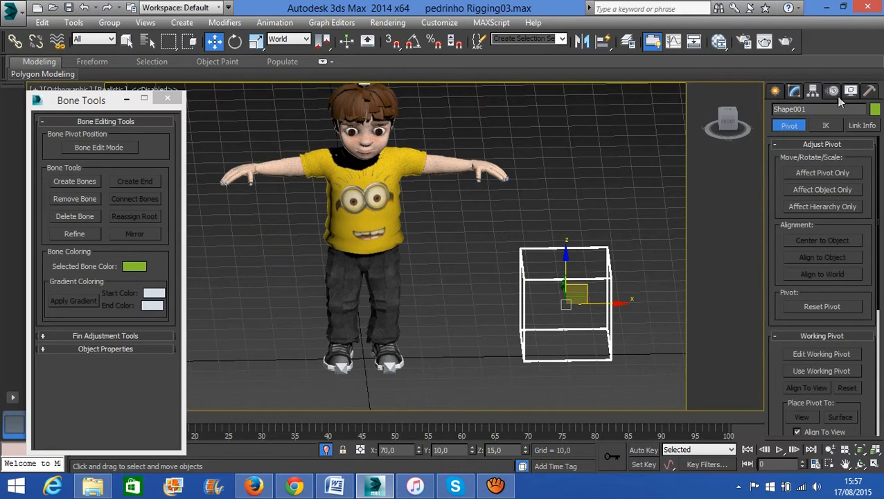
{"action": "left_click", "coordinate": [796, 91]}
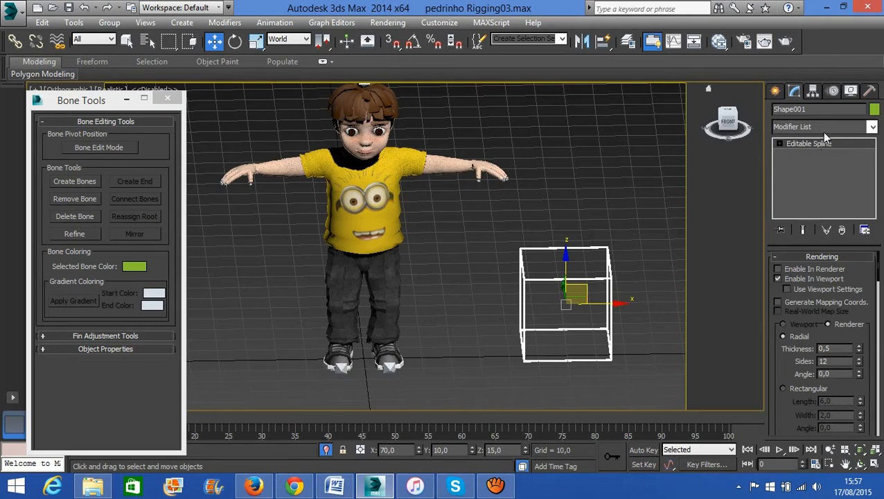
- Clone the spline cube toward the character as a single copy named Control_pelvis_pedrinho
{"action": "left_click", "coordinate": [816, 109]}
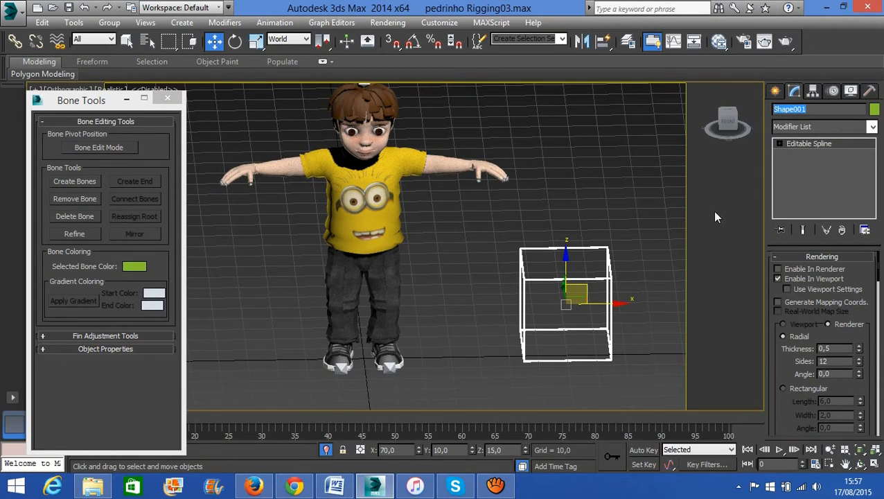
{"action": "mouse_move", "coordinate": [600, 305]}
{"action": "left_mouse_down"}
{"action": "mouse_move", "coordinate": [615, 309]}
{"action": "mouse_move", "coordinate": [481, 306]}
{"action": "mouse_move", "coordinate": [504, 306]}
{"action": "left_mouse_up"}
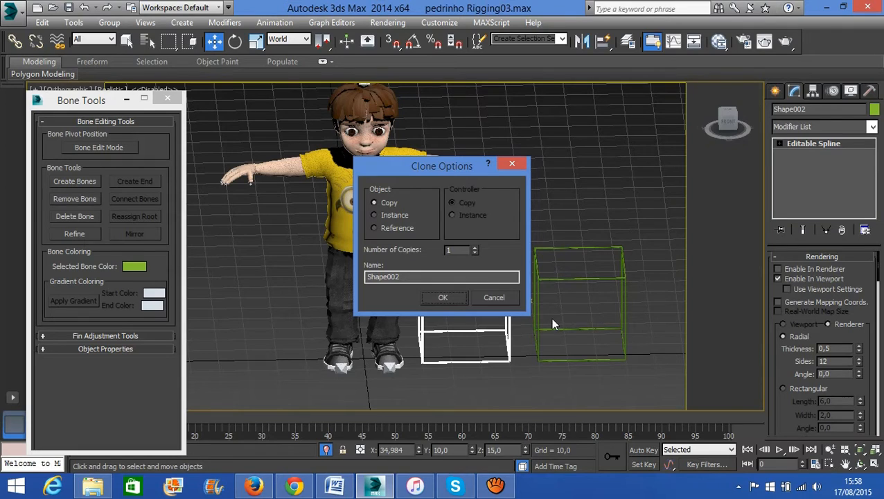
{"action": "double_click", "coordinate": [401, 277]}
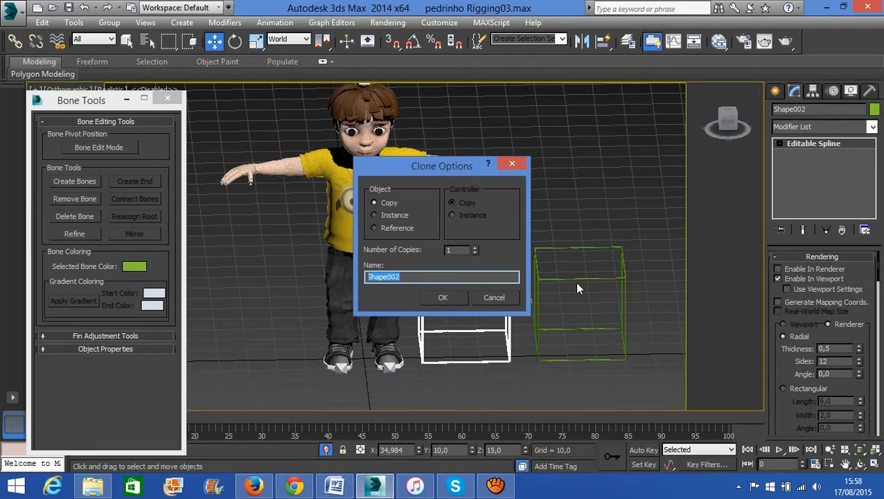
{"action": "type", "text": "Control_pelvis_pedrinho"}
{"action": "key", "text": "Return"}
- Display the scene in wireframe and align the pelvis control cube to the pelvis bone with the Align tool
{"action": "middle_click_drag", "start_coordinate": [404, 254], "coordinate": [482, 222]}
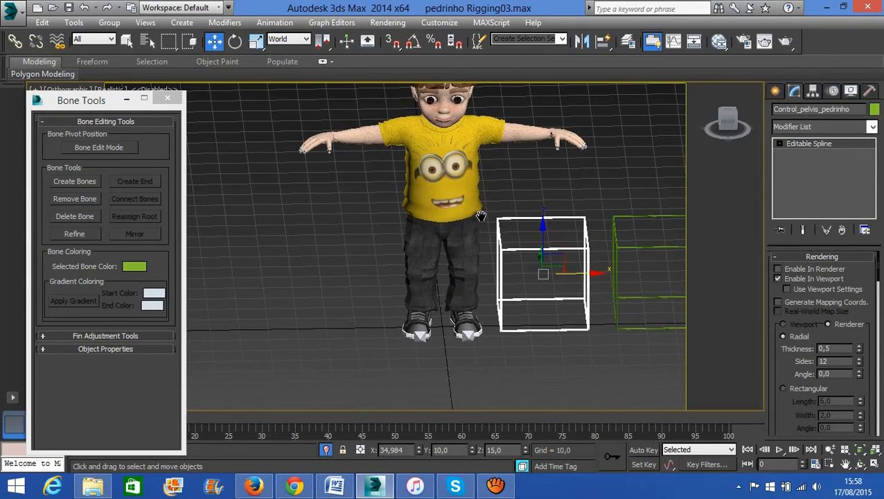
{"action": "key", "text": "F3"}
{"action": "scroll", "coordinate": [483, 222], "scroll_direction": "up", "scroll_amount": 5}
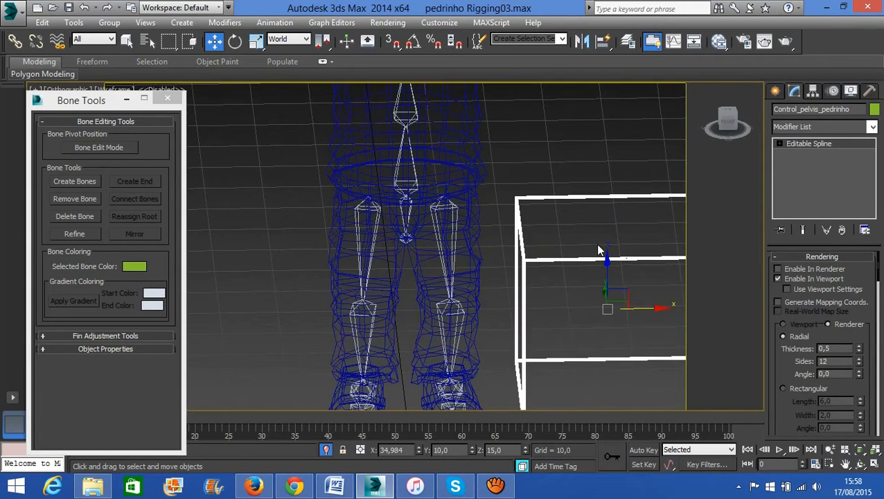
{"action": "middle_click_drag", "start_coordinate": [598, 249], "coordinate": [577, 258]}
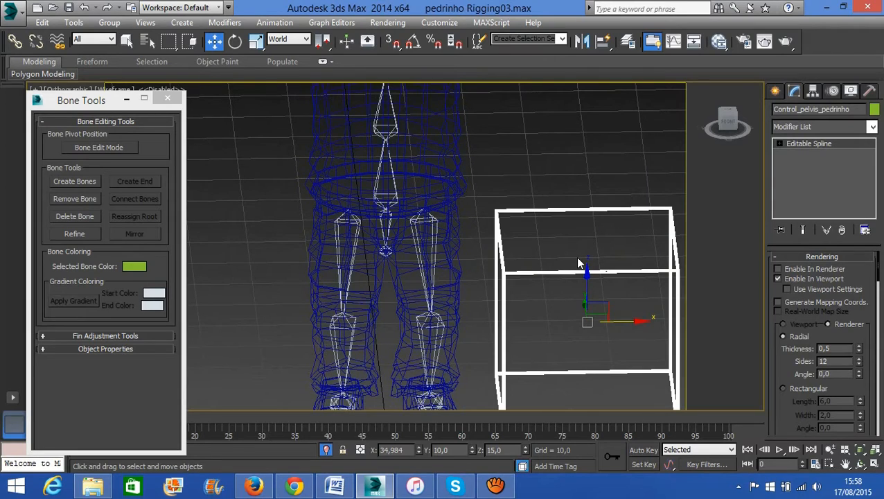
{"action": "key", "text": "alt+a"}
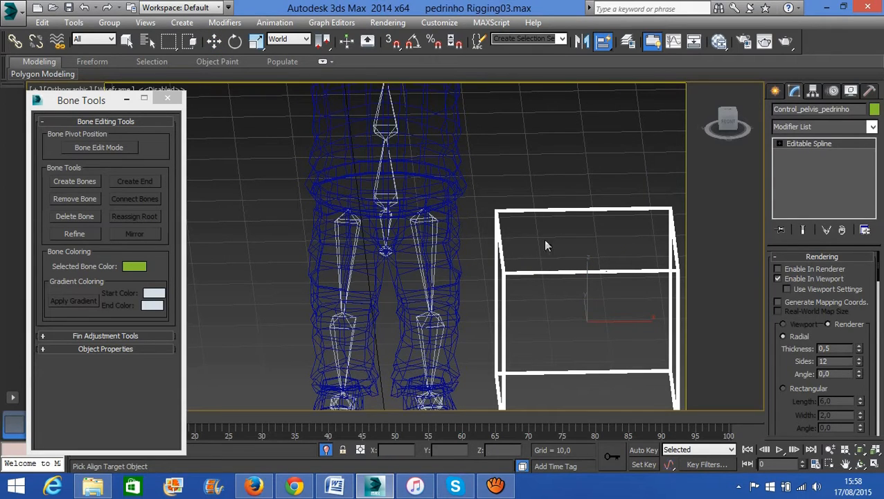
{"action": "left_click", "coordinate": [392, 221]}
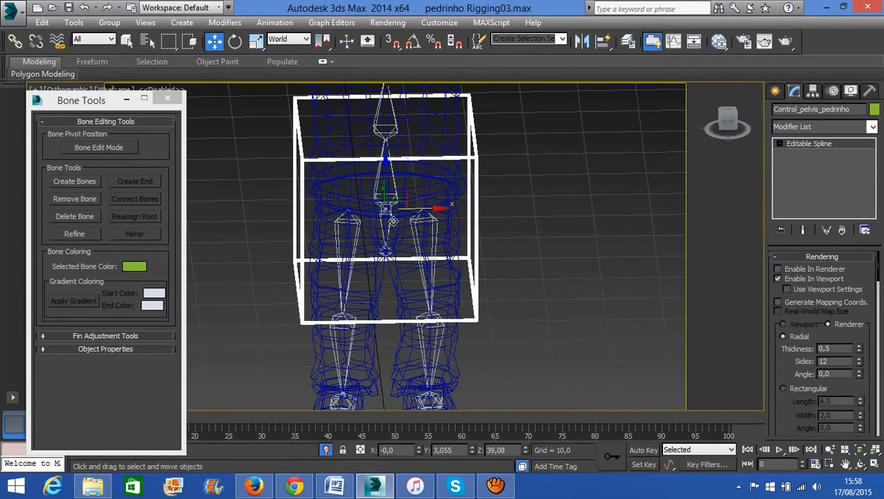
- Scale all the control's vertices around the selection center to hip width and flatten the cube to about half its height
{"action": "middle_click_drag", "start_coordinate": [381, 241], "coordinate": [450, 230], "text": "alt"}
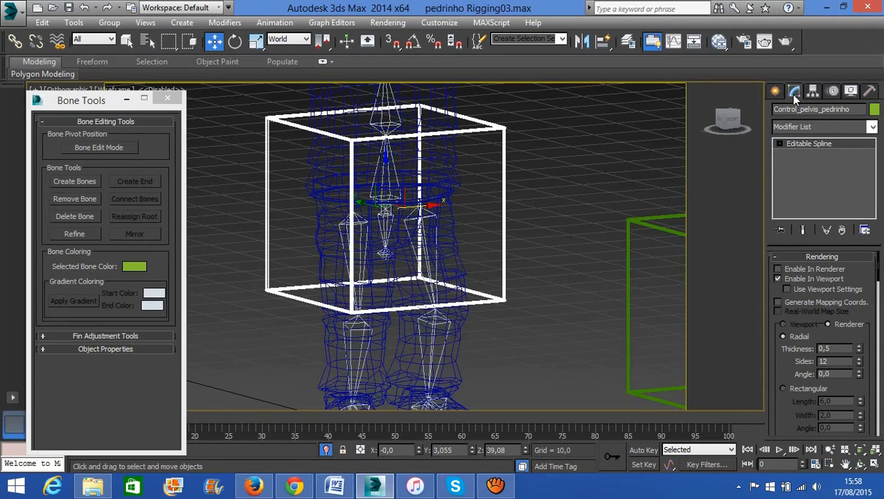
{"action": "left_click", "coordinate": [778, 143]}
{"action": "left_click", "coordinate": [805, 154]}
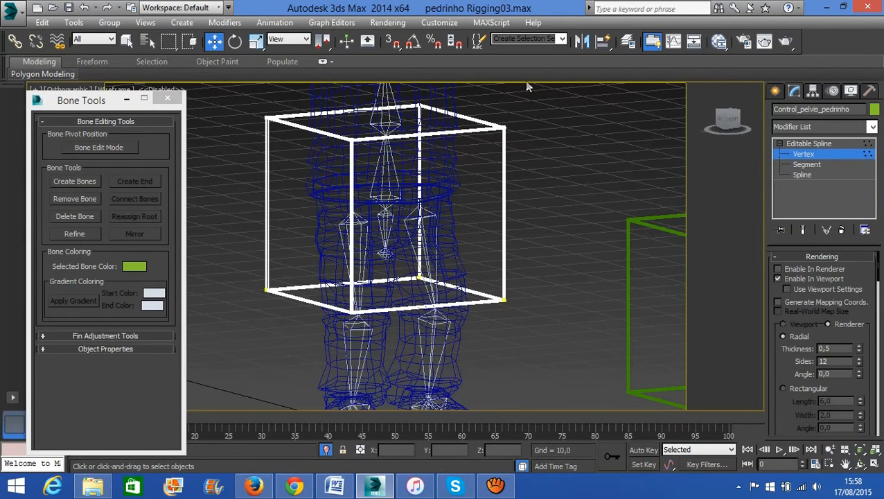
{"action": "key", "text": "f"}
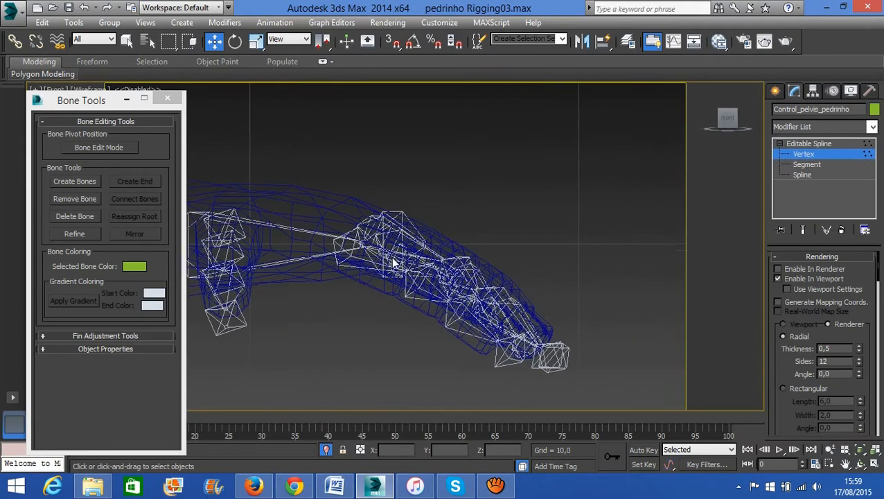
{"action": "left_click_drag", "start_coordinate": [541, 171], "coordinate": [288, 392]}
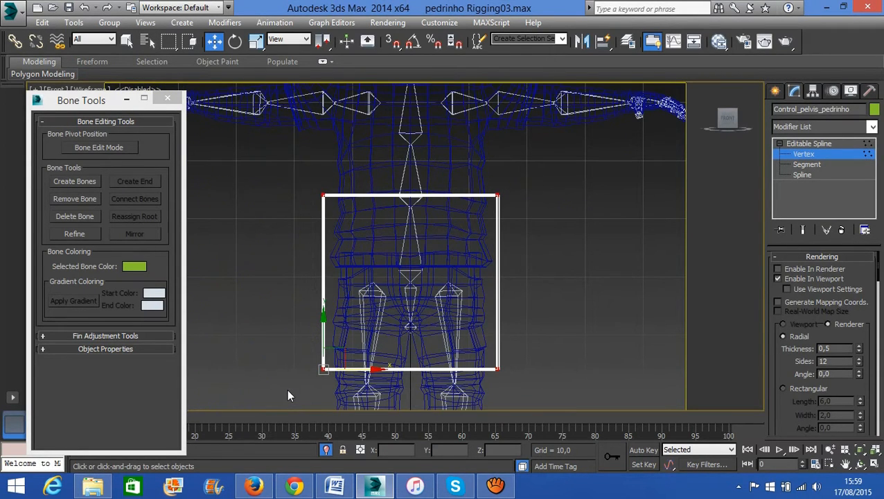
{"action": "left_click", "coordinate": [256, 41]}
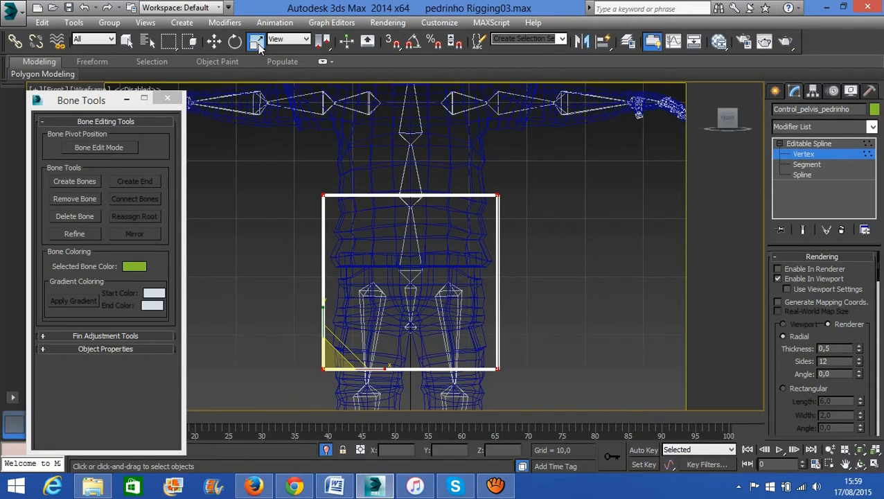
{"action": "left_click_drag", "start_coordinate": [381, 370], "coordinate": [366, 361]}
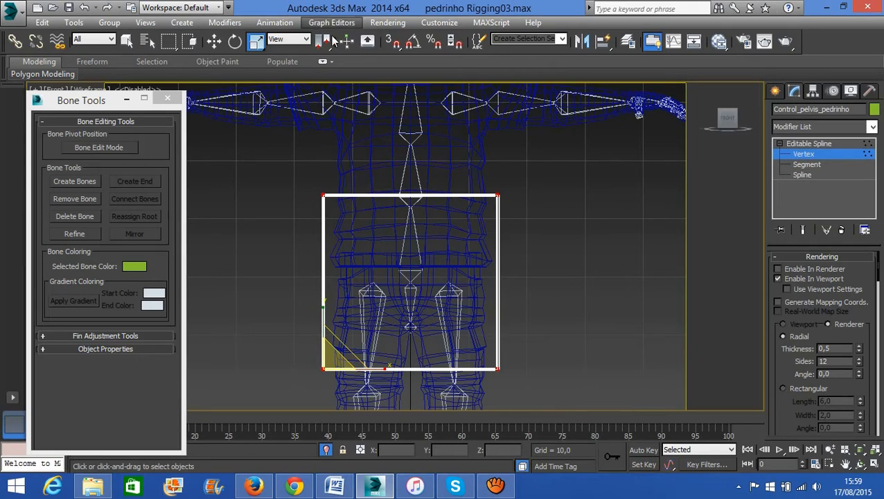
{"action": "left_click_drag", "start_coordinate": [323, 51], "coordinate": [323, 82]}
{"action": "left_click_drag", "start_coordinate": [471, 293], "coordinate": [464, 287]}
{"action": "left_click_drag", "start_coordinate": [410, 224], "coordinate": [408, 274]}
- Lower all the control's vertices to the waistline and narrow the bottom vertices horizontally to form an inverted trapezoid
{"action": "key", "text": "w"}
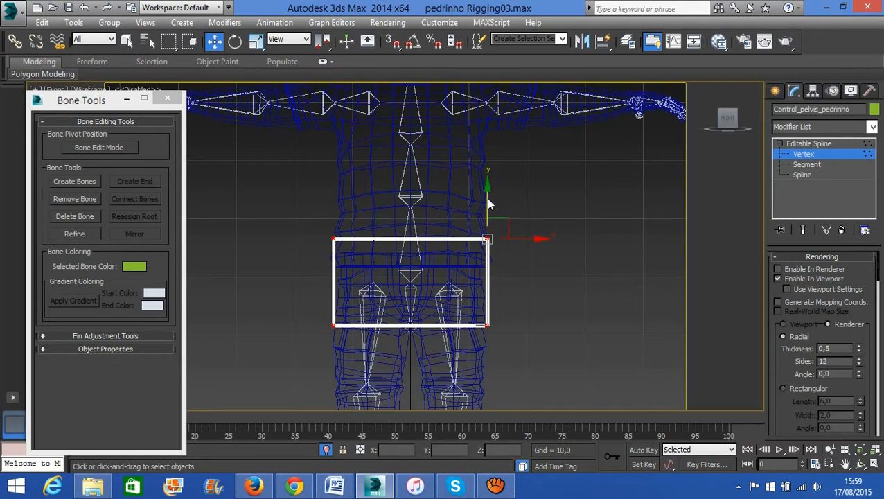
{"action": "left_click_drag", "start_coordinate": [488, 198], "coordinate": [486, 216]}
{"action": "left_click_drag", "start_coordinate": [353, 385], "coordinate": [351, 387]}
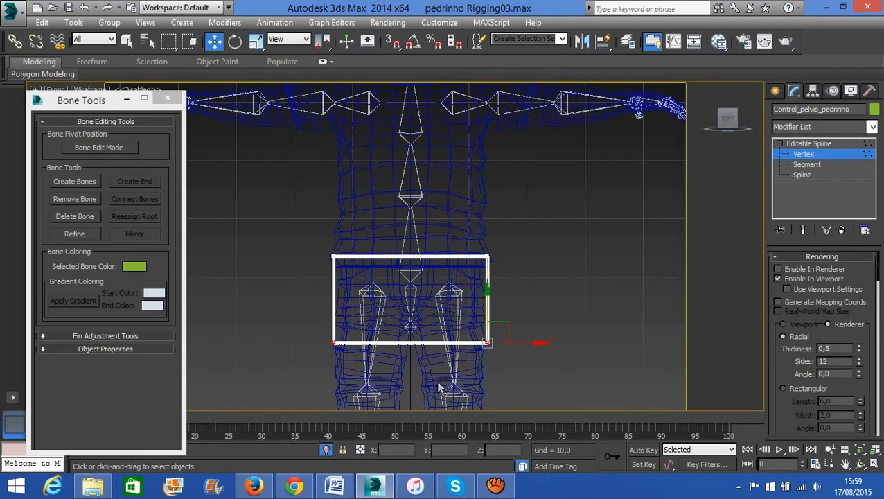
{"action": "left_click", "coordinate": [256, 41]}
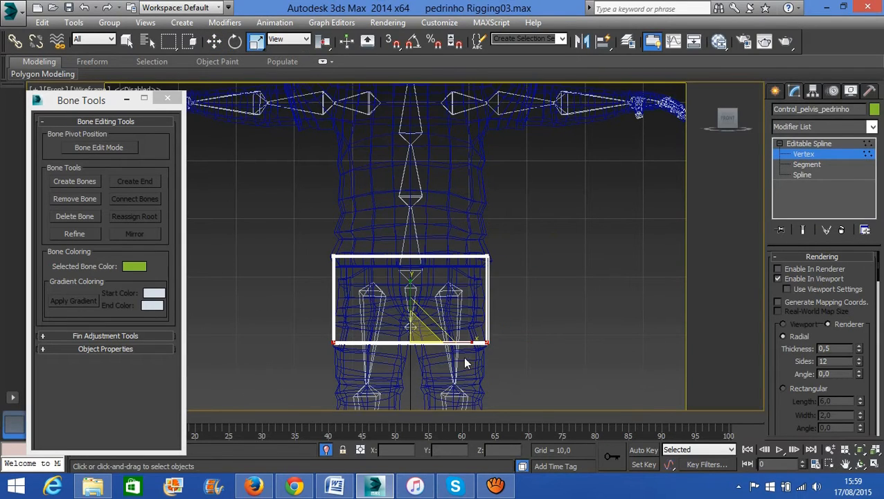
{"action": "left_click_drag", "start_coordinate": [470, 345], "coordinate": [435, 345]}
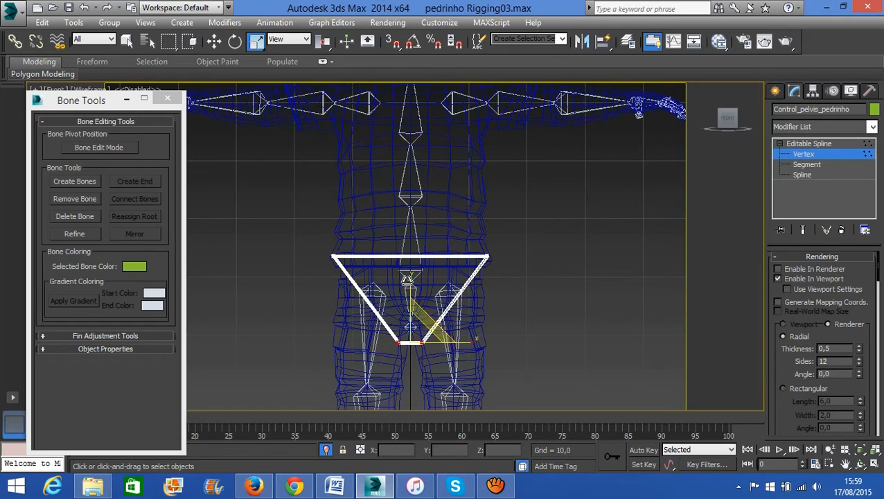
- Reduce the pelvis control's depth to fit the body from the side, tapering and slightly raising its bottom vertices
{"action": "middle_click_drag", "start_coordinate": [493, 357], "coordinate": [576, 294], "text": "alt"}
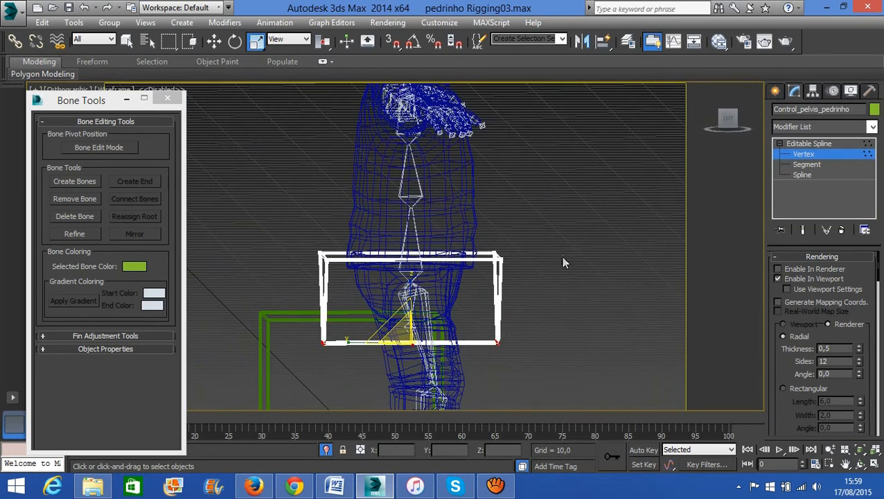
{"action": "left_click_drag", "start_coordinate": [349, 299], "coordinate": [366, 307]}
{"action": "left_click_drag", "start_coordinate": [497, 314], "coordinate": [330, 397]}
{"action": "left_click_drag", "start_coordinate": [361, 342], "coordinate": [391, 354]}
{"action": "key", "text": "w"}
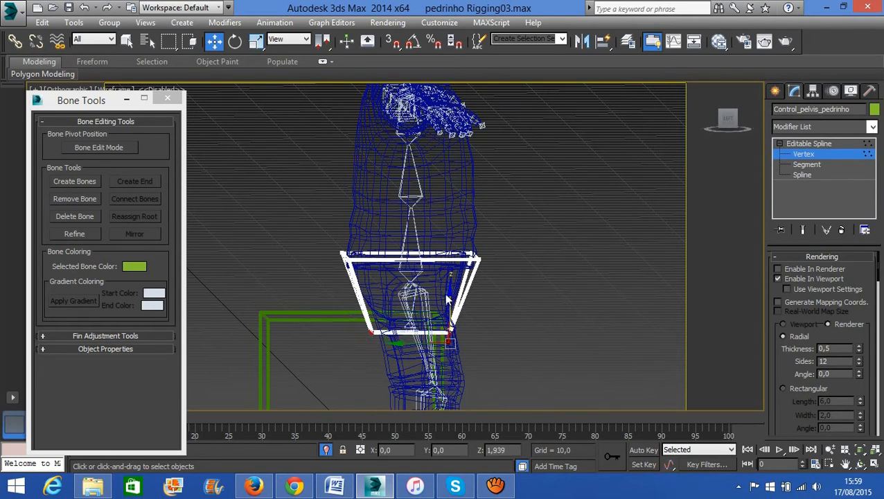
{"action": "middle_click_drag", "start_coordinate": [446, 312], "coordinate": [334, 363], "text": "alt"}
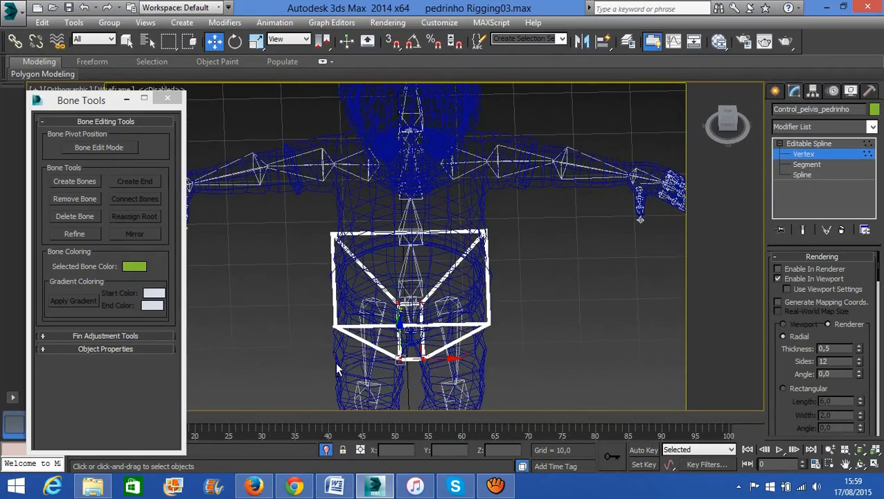
- Examine the pelvis control's fit around the hips from several angles in shaded and wireframe display
{"action": "key", "text": "F3"}
{"action": "mouse_move", "coordinate": [523, 348]}
{"action": "middle_mouse_down", "text": "alt"}
{"action": "mouse_move", "coordinate": [561, 288]}
{"action": "mouse_move", "coordinate": [666, 291]}
{"action": "mouse_move", "coordinate": [629, 320]}
{"action": "mouse_move", "coordinate": [570, 339]}
{"action": "middle_mouse_up", "text": "alt"}
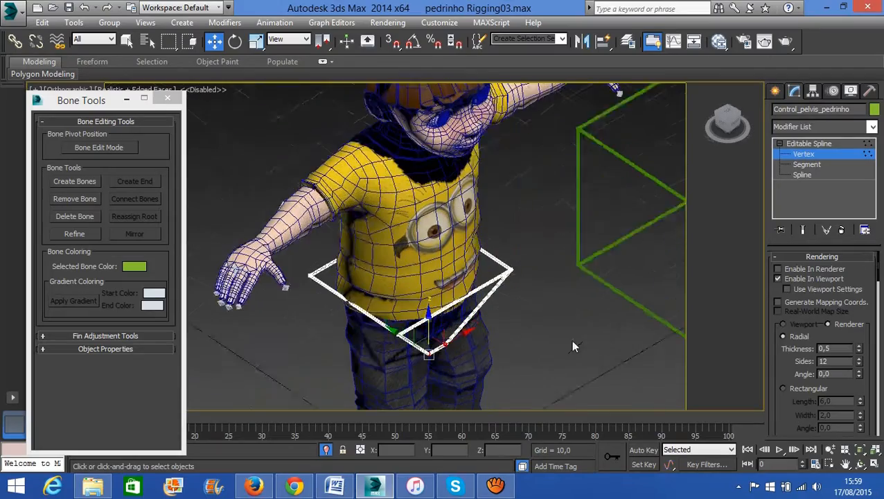
{"action": "middle_click_drag", "start_coordinate": [370, 290], "coordinate": [554, 230], "text": "alt"}
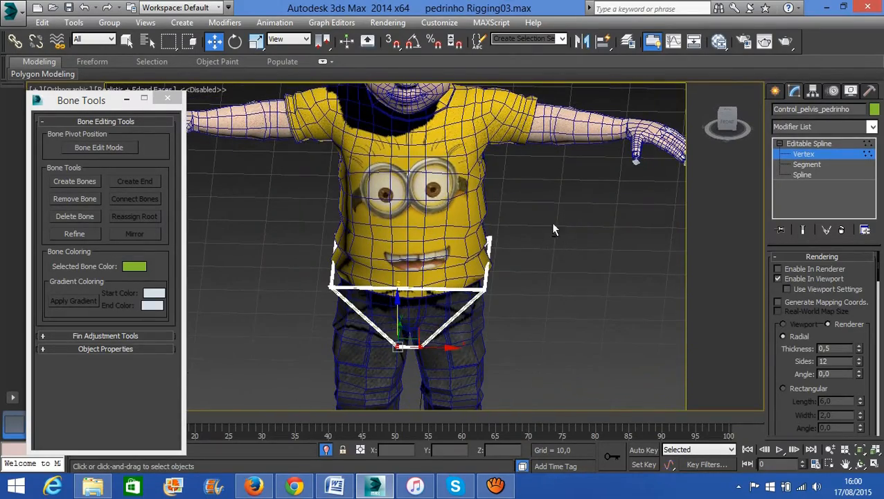
{"action": "middle_click_drag", "start_coordinate": [475, 270], "coordinate": [527, 260], "text": "alt"}
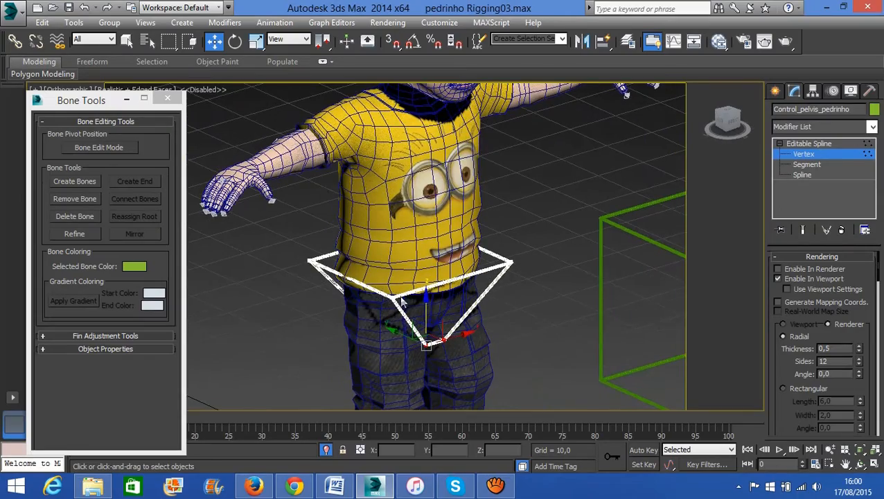
{"action": "middle_click_drag", "start_coordinate": [479, 311], "coordinate": [426, 314], "text": "alt"}
{"action": "scroll", "coordinate": [424, 307], "scroll_direction": "up", "scroll_amount": 5}
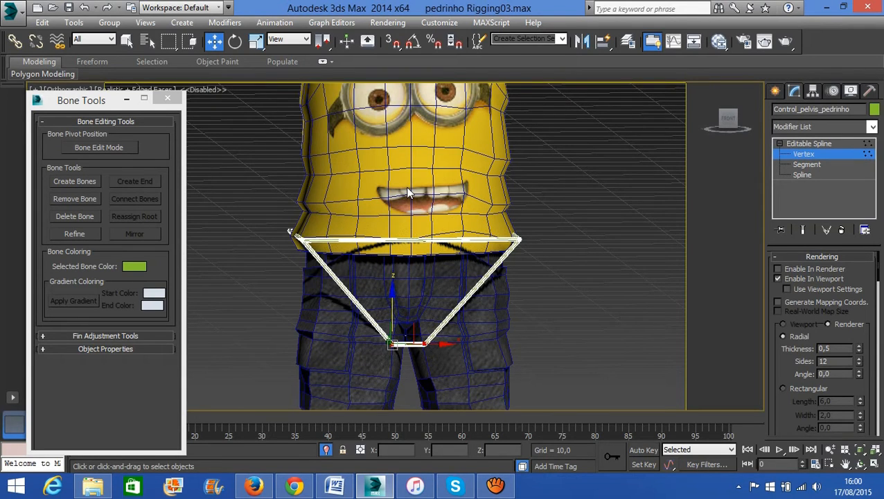
{"action": "key", "text": "F3"}
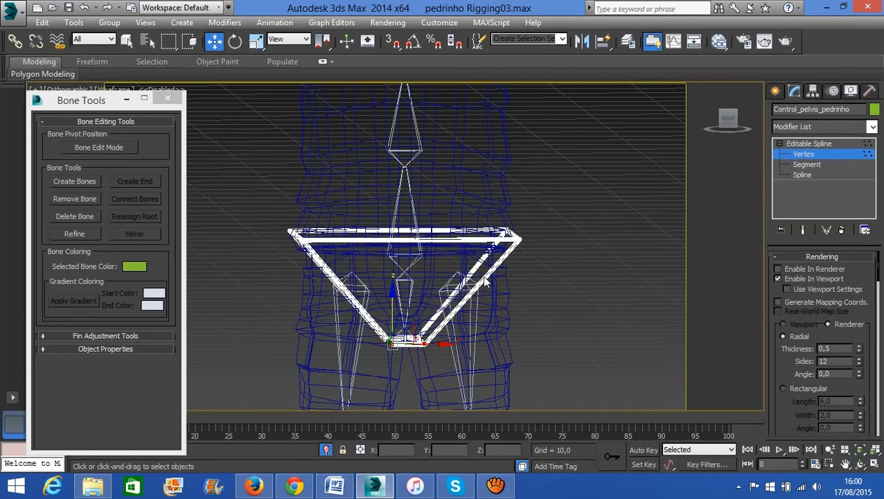
{"action": "key", "text": "f"}
{"action": "scroll", "coordinate": [426, 264], "scroll_direction": "down", "scroll_amount": 2}
{"action": "middle_click_drag", "start_coordinate": [394, 261], "coordinate": [748, 169]}
{"action": "scroll", "coordinate": [749, 169], "scroll_direction": "down", "scroll_amount": 2}
{"action": "scroll", "coordinate": [558, 265], "scroll_direction": "up", "scroll_amount": 2}
{"action": "middle_click_drag", "start_coordinate": [521, 312], "coordinate": [502, 292]}
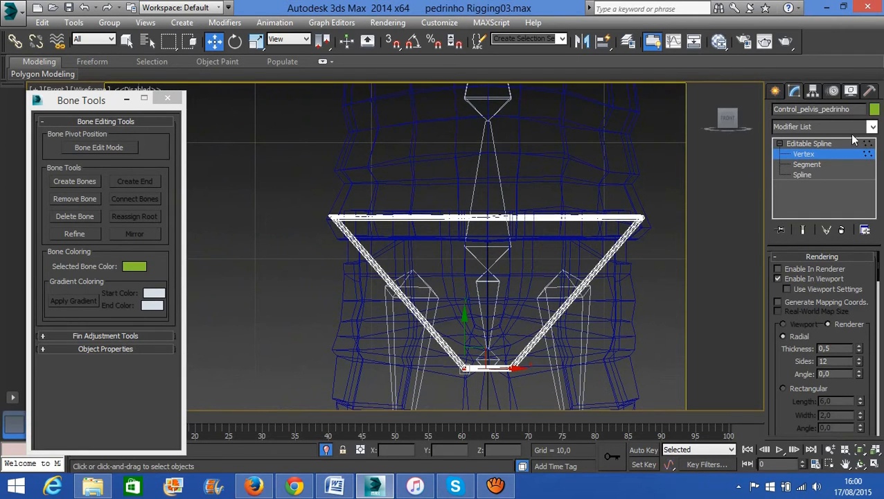
- Exit vertex editing and select the pelvis bone and its control in turn to compare their pivot positions
{"action": "left_click", "coordinate": [840, 154]}
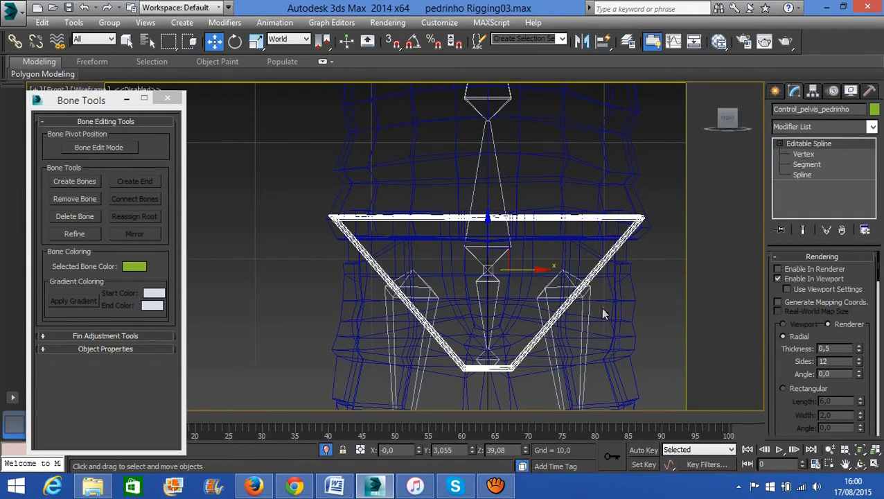
{"action": "left_click", "coordinate": [650, 255]}
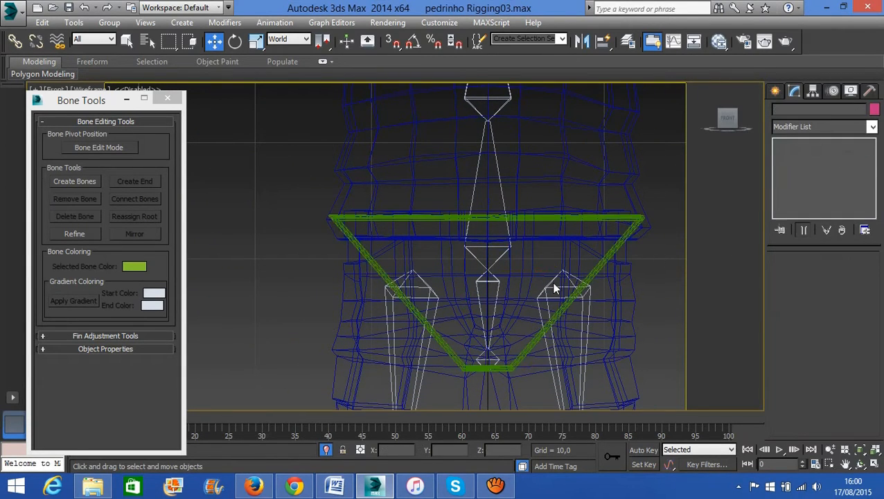
{"action": "left_click", "coordinate": [544, 318]}
{"action": "left_click", "coordinate": [494, 289]}
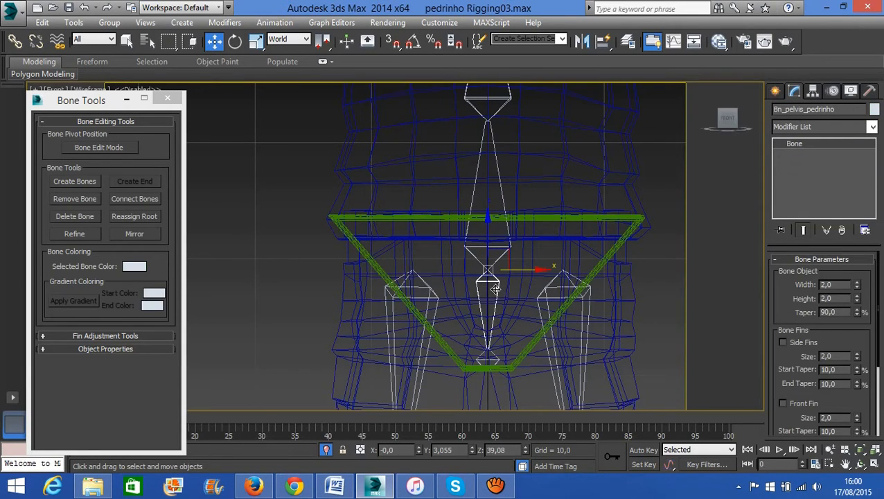
{"action": "left_click", "coordinate": [559, 316]}
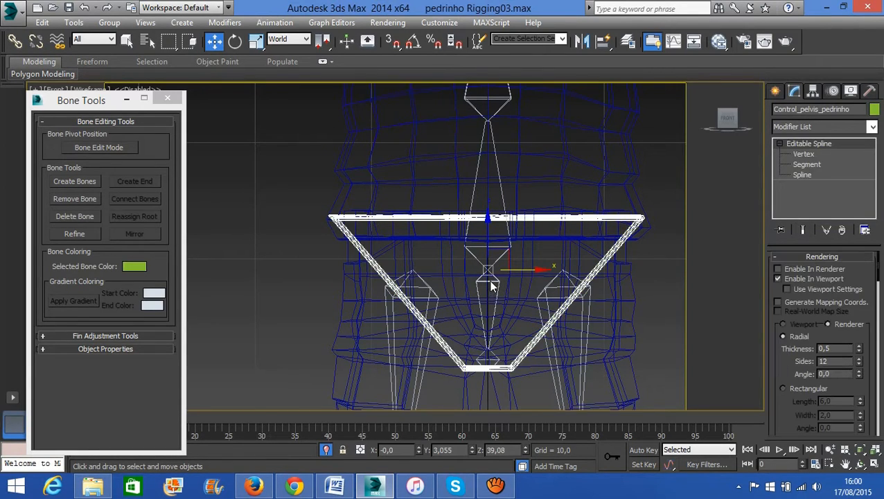
{"action": "left_click", "coordinate": [490, 286]}
{"action": "left_click", "coordinate": [563, 310]}
- Activate Rotate with the Local coordinate system, restore the shaded display and reselect the pelvis control
{"action": "left_click", "coordinate": [235, 41]}
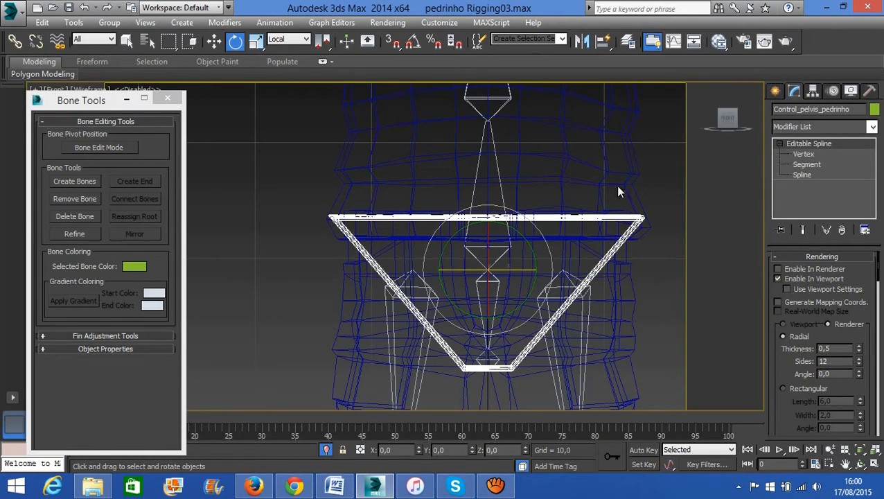
{"action": "left_click", "coordinate": [647, 180]}
{"action": "scroll", "coordinate": [498, 311], "scroll_direction": "down", "scroll_amount": 3}
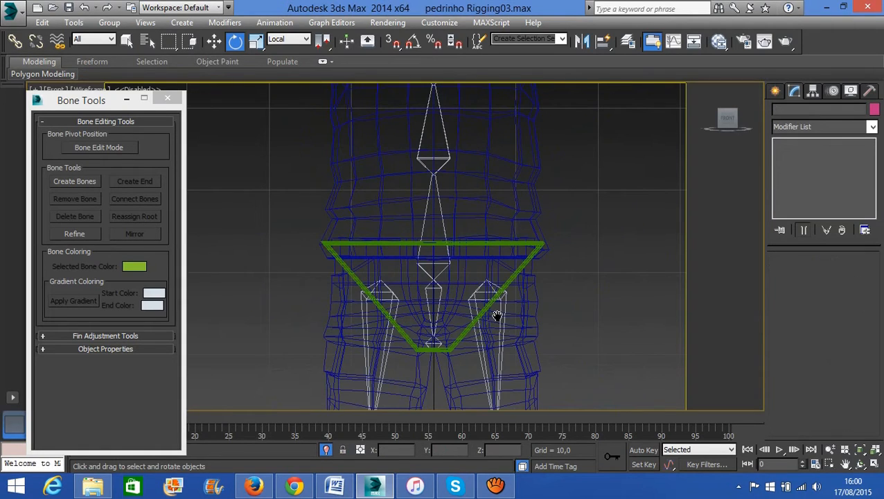
{"action": "key", "text": "F3"}
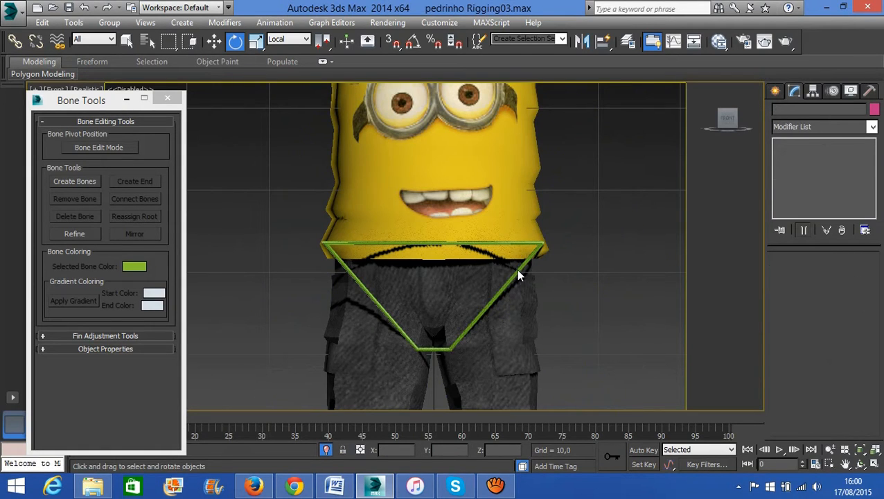
{"action": "left_click", "coordinate": [516, 269]}
{"action": "scroll", "coordinate": [580, 267], "scroll_direction": "down", "scroll_amount": 4}
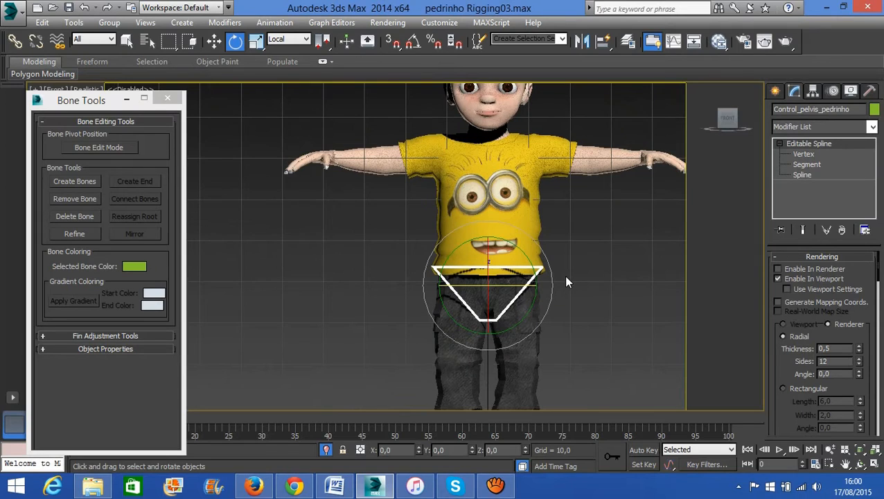
- Change the pelvis control's object color to red and increase its viewport spline thickness
{"action": "middle_click_drag", "start_coordinate": [566, 282], "coordinate": [552, 294]}
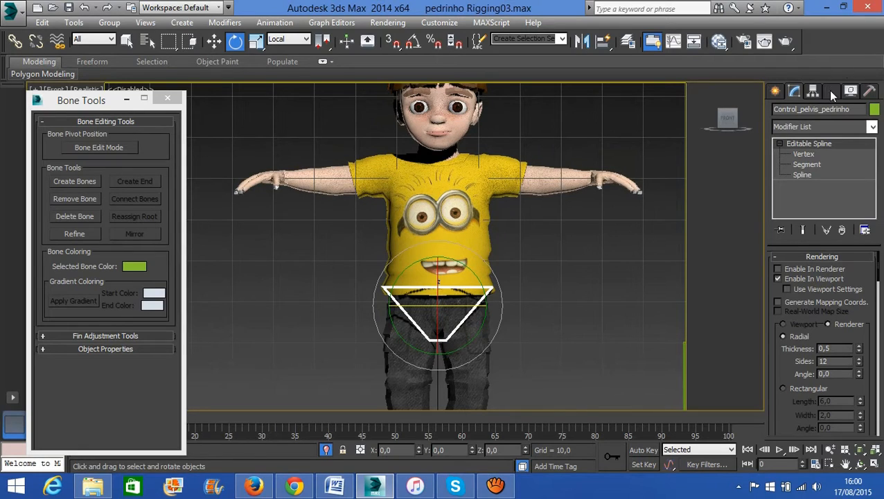
{"action": "left_click", "coordinate": [874, 109]}
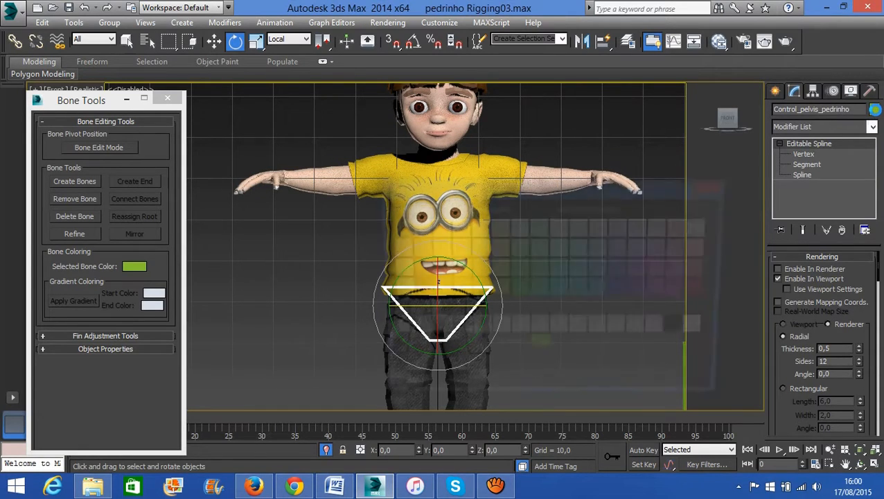
{"action": "left_click", "coordinate": [413, 288]}
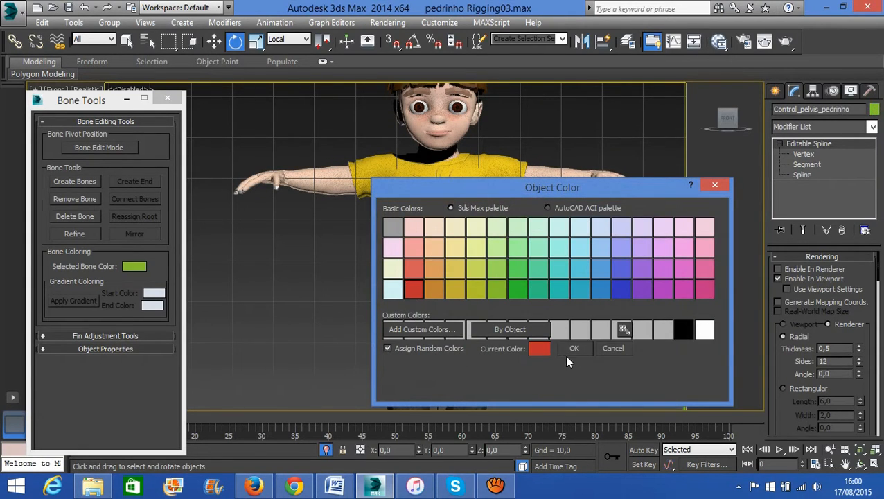
{"action": "left_click", "coordinate": [571, 349]}
{"action": "left_click", "coordinate": [592, 297]}
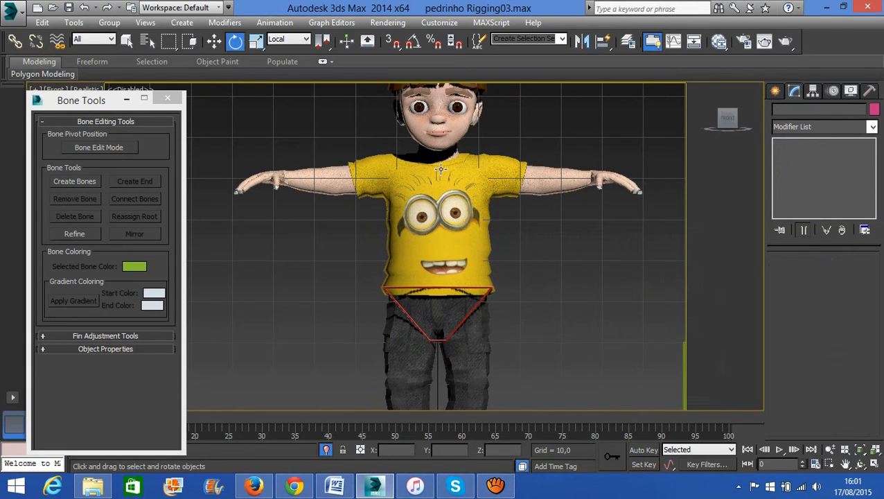
{"action": "left_click", "coordinate": [475, 305]}
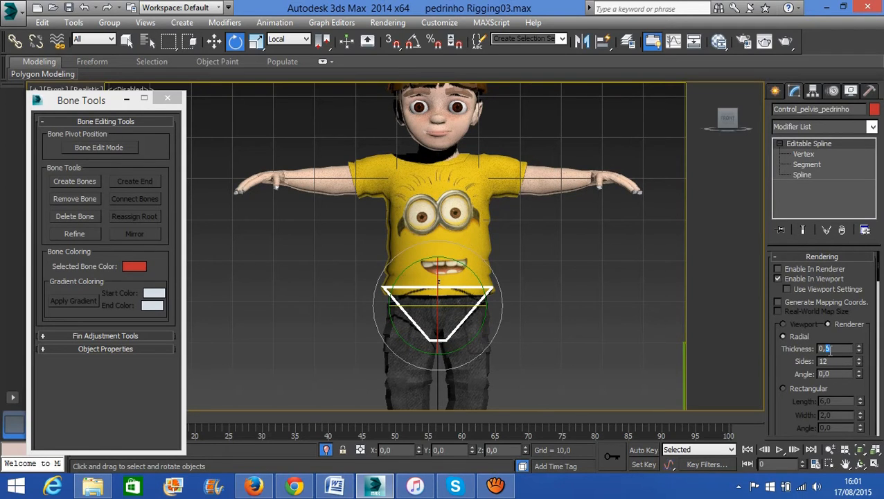
{"action": "left_click", "coordinate": [544, 309]}
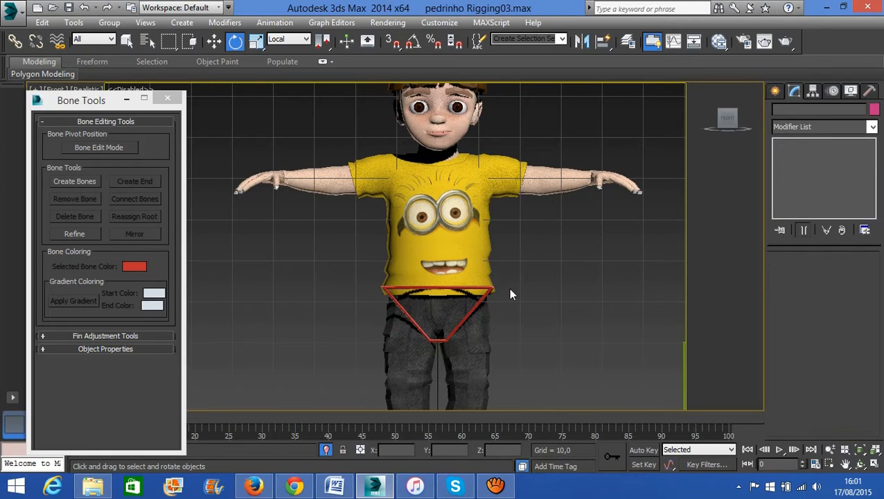
- Switch to the top view and enable grid-point snapping, framing the empty area beside the green cube spline
{"action": "scroll", "coordinate": [590, 267], "scroll_direction": "down", "scroll_amount": 5}
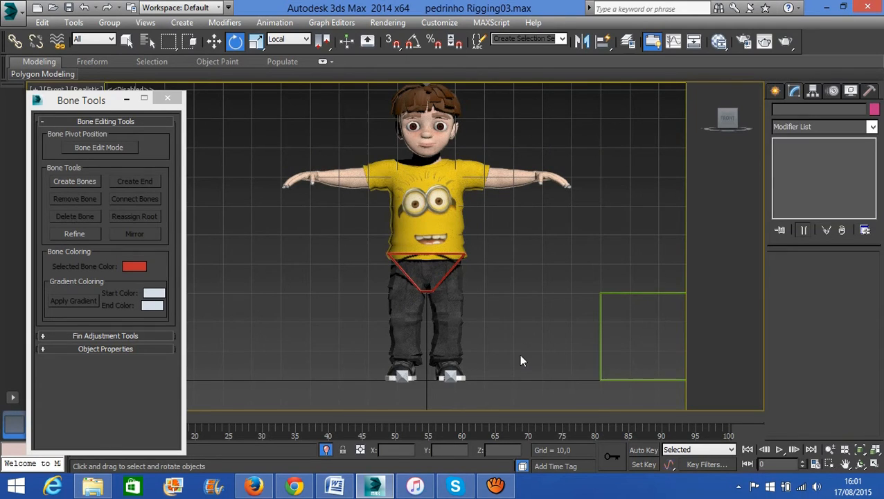
{"action": "key", "text": "t"}
{"action": "scroll", "coordinate": [533, 308], "scroll_direction": "down", "scroll_amount": 2}
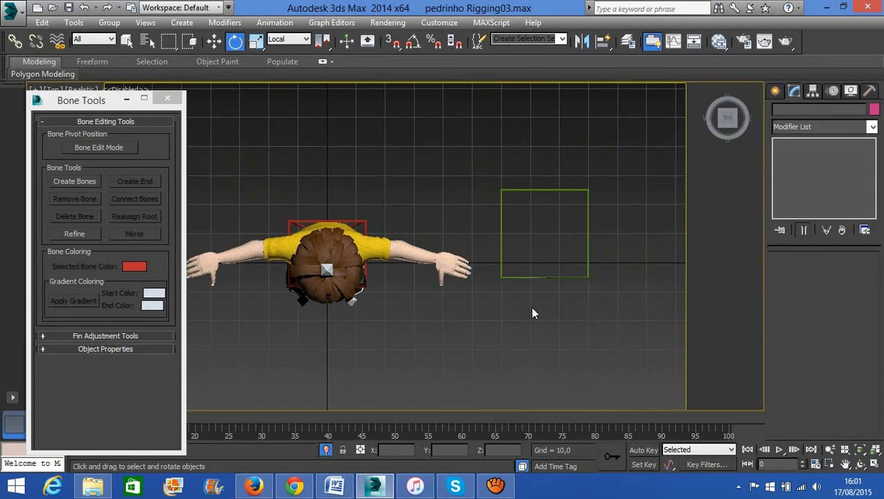
{"action": "left_click", "coordinate": [775, 90]}
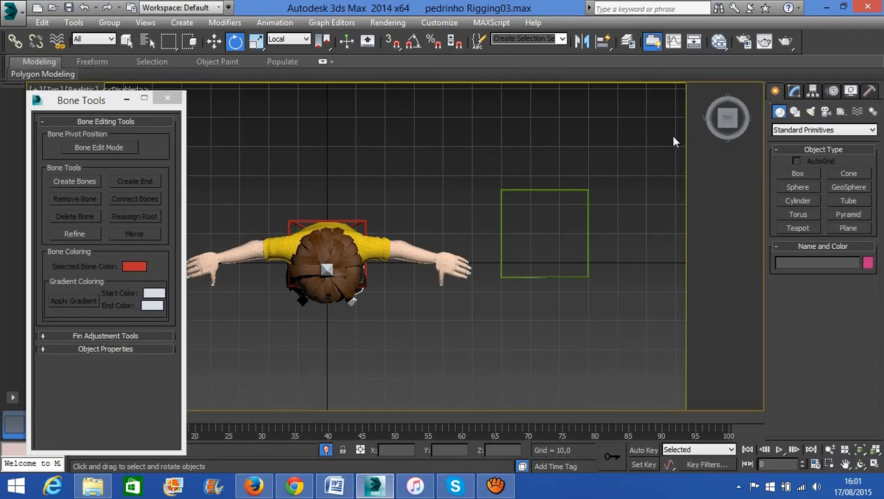
{"action": "left_click", "coordinate": [392, 43]}
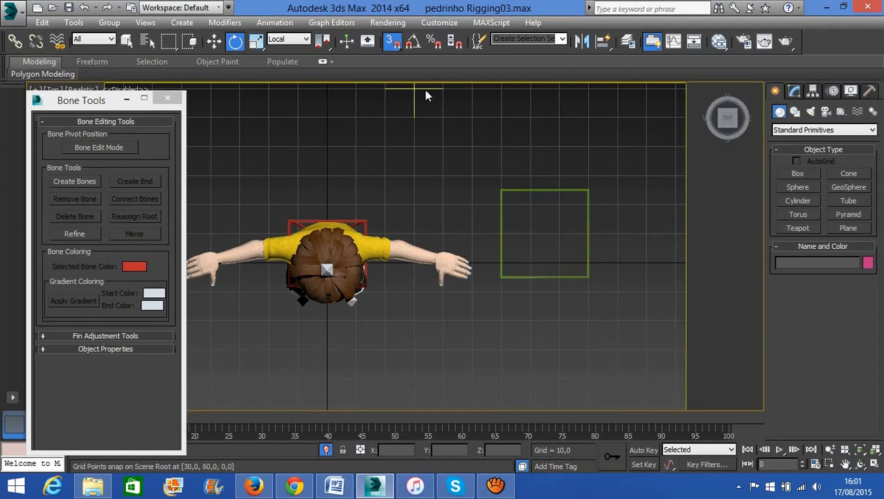
{"action": "middle_click_drag", "start_coordinate": [538, 238], "coordinate": [444, 245]}
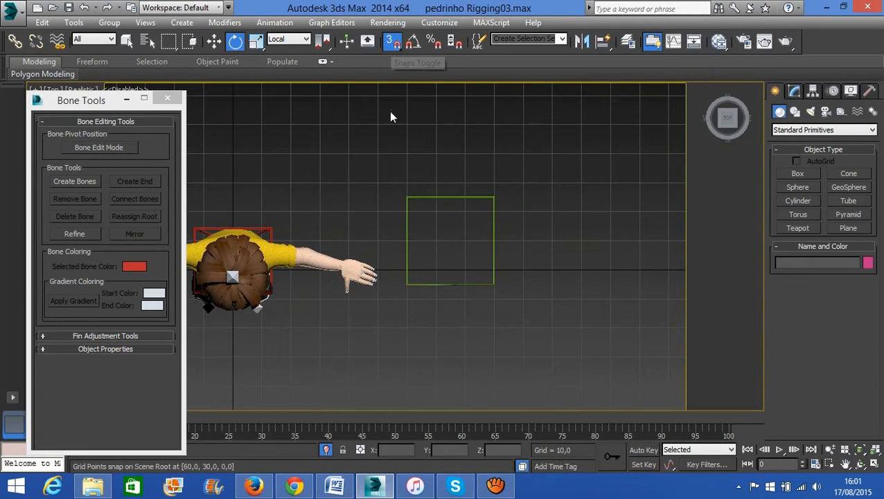
- Draw a closed square line about 20 by 20 units beside the green cube spline, snapped to grid points
{"action": "left_click", "coordinate": [795, 112]}
{"action": "left_click", "coordinate": [813, 184]}
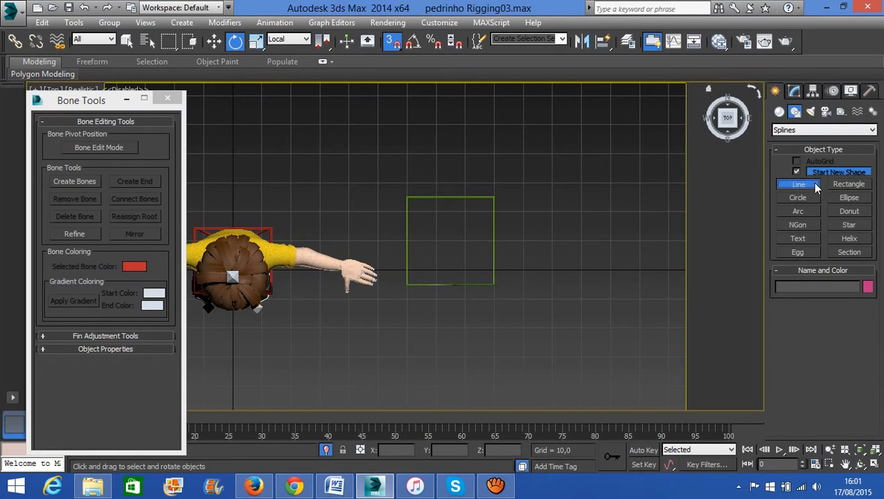
{"action": "left_click", "coordinate": [581, 183]}
{"action": "left_click", "coordinate": [581, 241]}
{"action": "left_click", "coordinate": [640, 241]}
{"action": "left_click", "coordinate": [640, 183]}
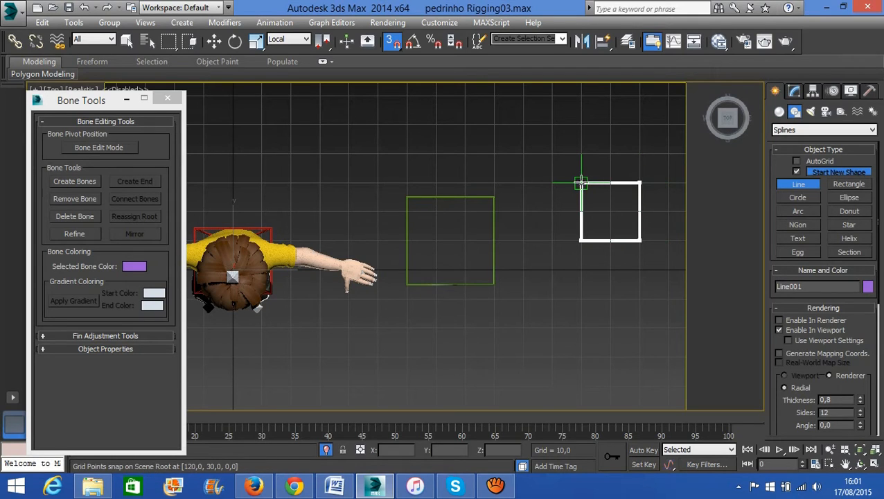
{"action": "left_click", "coordinate": [581, 184]}
{"action": "left_click", "coordinate": [437, 282]}
- Activate Move for the new square spline, turn off snapping and orbit to a perspective-like view of the scene
{"action": "key", "text": "e"}
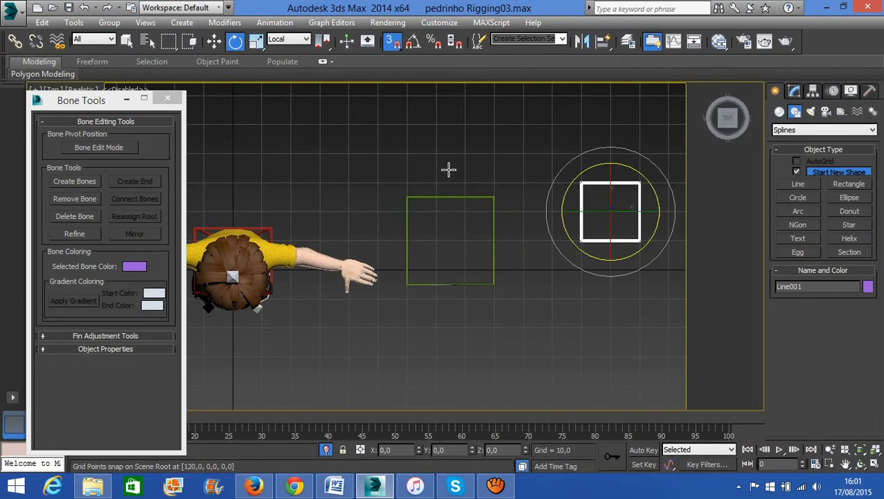
{"action": "left_click", "coordinate": [213, 41]}
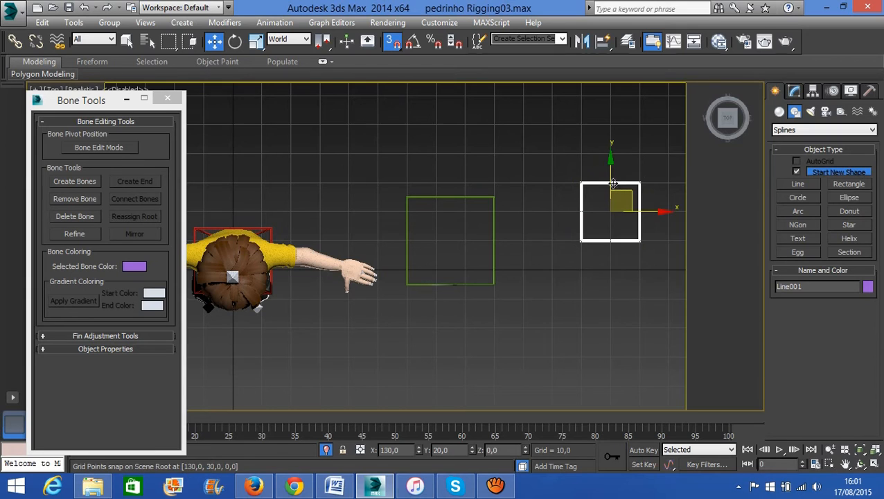
{"action": "right_click", "coordinate": [612, 264]}
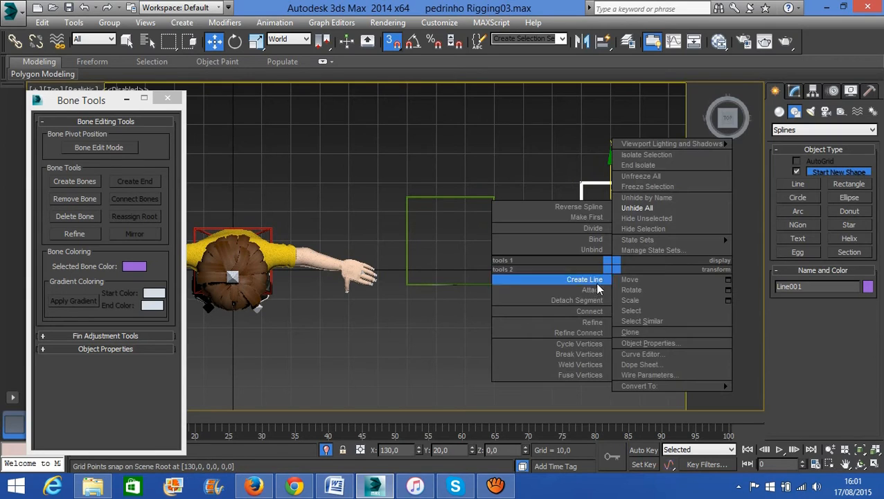
{"action": "left_click", "coordinate": [390, 43]}
{"action": "middle_click_drag", "start_coordinate": [647, 290], "coordinate": [657, 211], "text": "alt"}
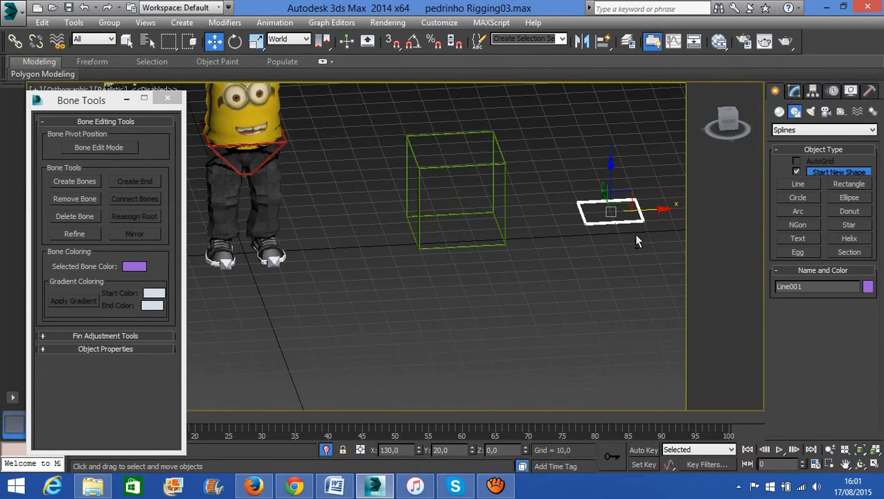
{"action": "middle_click_drag", "start_coordinate": [637, 241], "coordinate": [617, 300]}
- Select the square spline and the green cube spline in turn to compare their rendering settings
{"action": "left_click", "coordinate": [581, 291]}
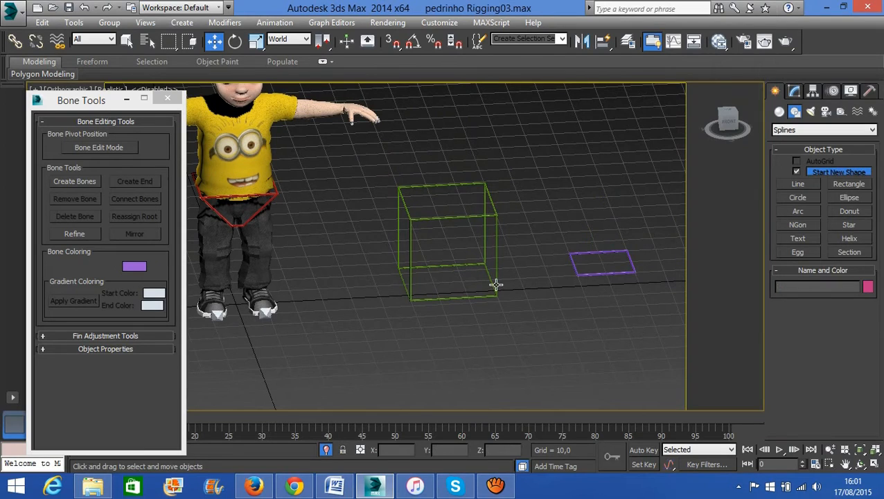
{"action": "left_click", "coordinate": [496, 284]}
{"action": "left_click", "coordinate": [600, 273]}
{"action": "left_click", "coordinate": [794, 91]}
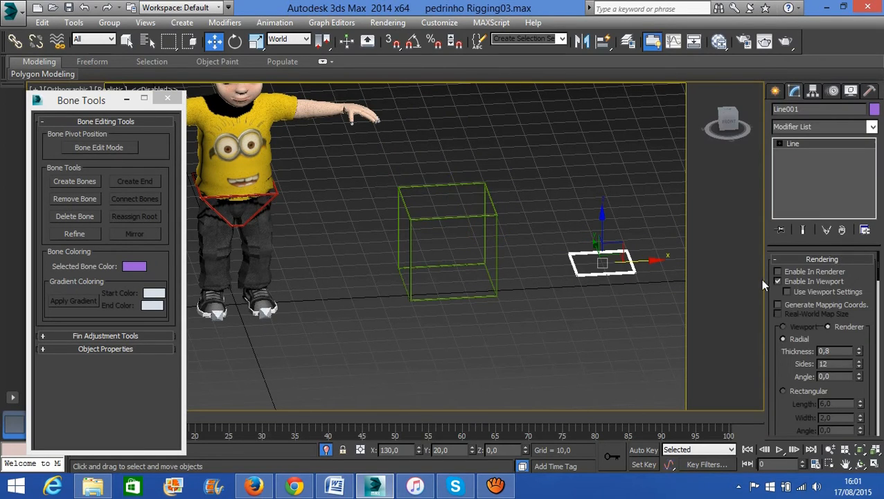
{"action": "left_click", "coordinate": [486, 213]}
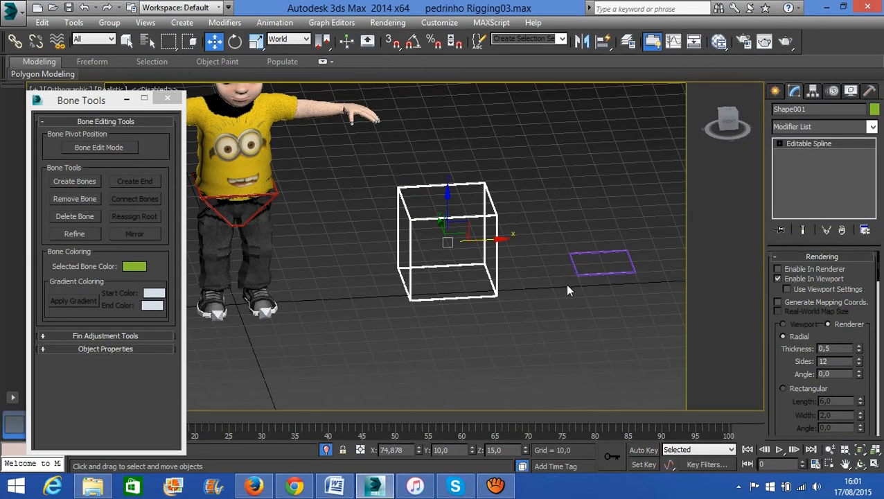
{"action": "middle_click_drag", "start_coordinate": [567, 289], "coordinate": [621, 300]}
- Clone the square spline toward the character as a single copy named Control_back_pedrinho
{"action": "left_click", "coordinate": [623, 296]}
{"action": "mouse_move", "coordinate": [645, 266]}
{"action": "left_mouse_down"}
{"action": "mouse_move", "coordinate": [471, 322]}
{"action": "mouse_move", "coordinate": [367, 318]}
{"action": "mouse_move", "coordinate": [374, 308]}
{"action": "left_mouse_up"}
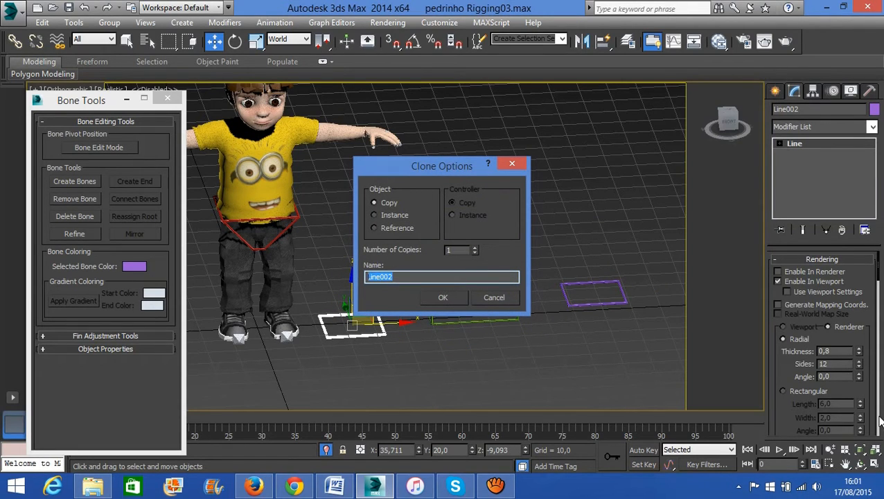
{"action": "type", "text": "Control_back_pedrinho"}
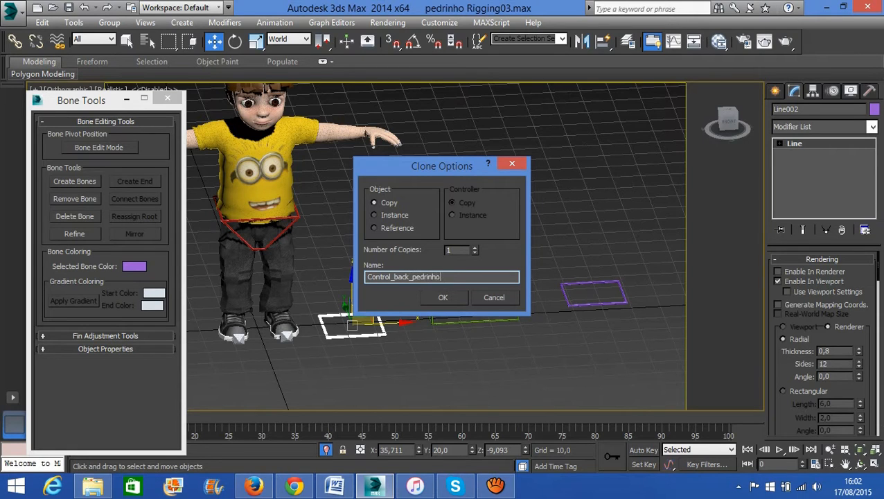
{"action": "key", "text": "Return"}
- In the wireframe front view, align the back control to the second spine bone above the pelvis
{"action": "middle_click_drag", "start_coordinate": [417, 243], "coordinate": [469, 198]}
{"action": "key", "text": "f"}
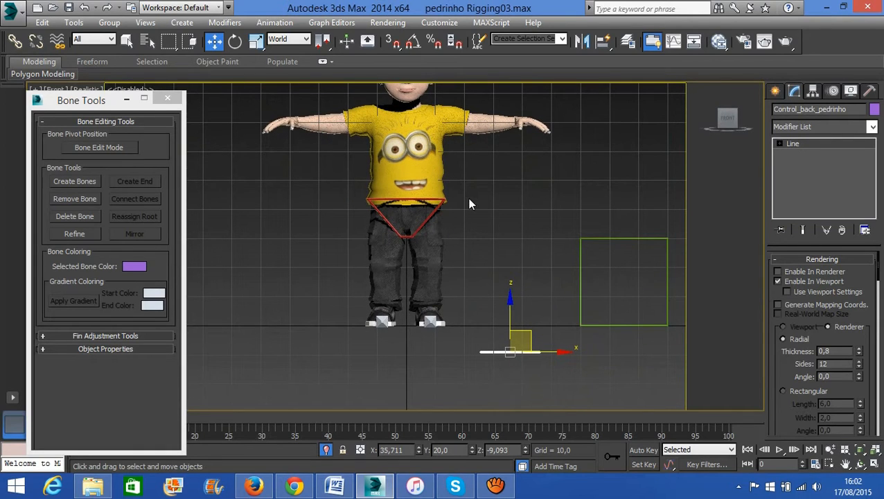
{"action": "key", "text": "F3"}
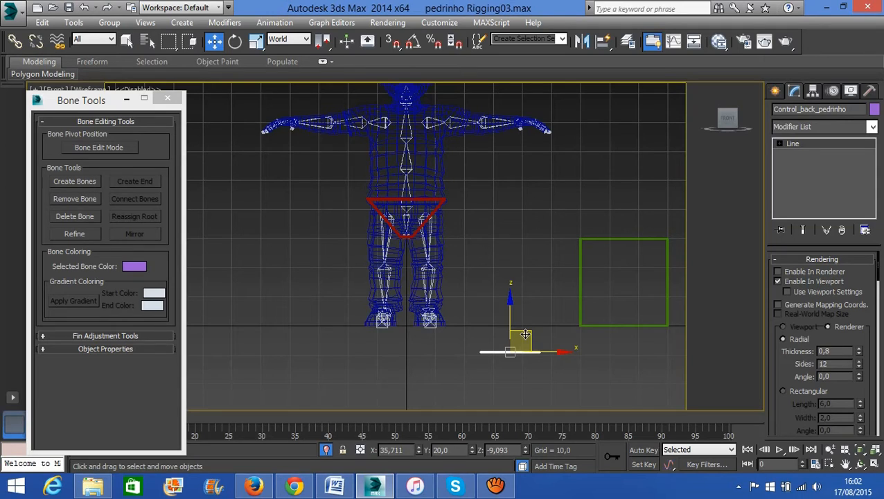
{"action": "key", "text": "alt+a"}
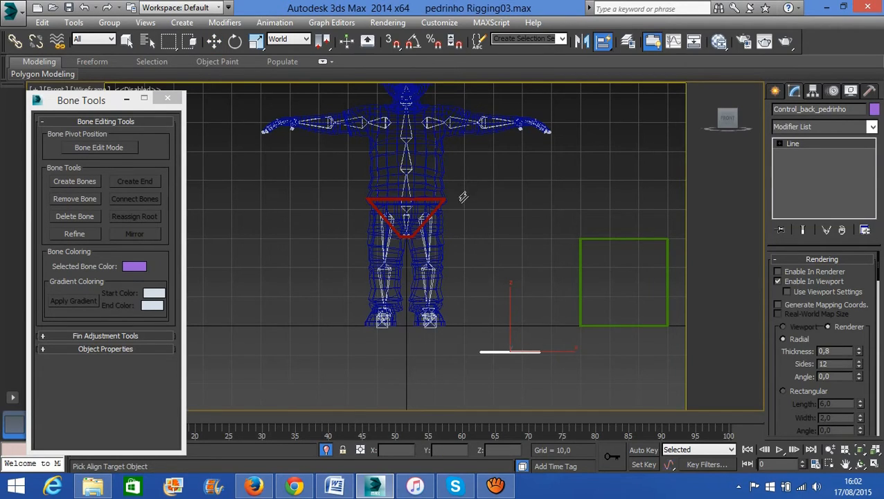
{"action": "left_click", "coordinate": [411, 170]}
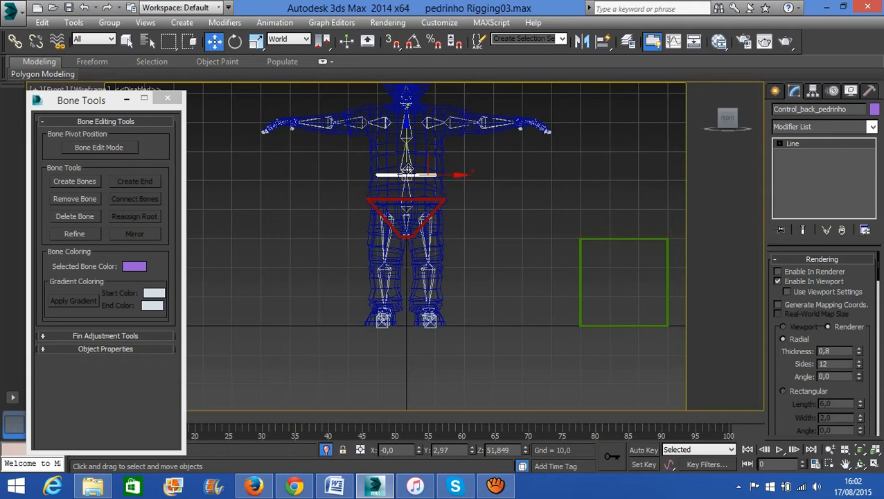
{"action": "scroll", "coordinate": [406, 153], "scroll_direction": "up", "scroll_amount": 5}
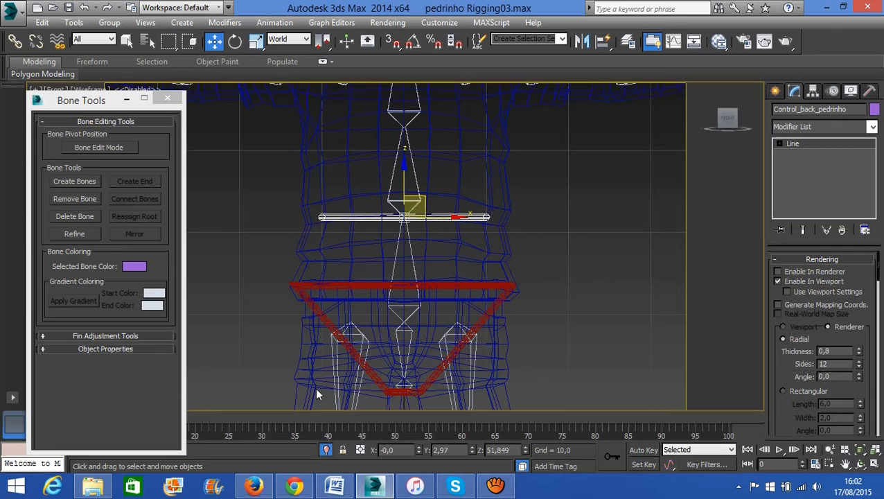
{"action": "scroll", "coordinate": [341, 273], "scroll_direction": "down", "scroll_amount": 8}
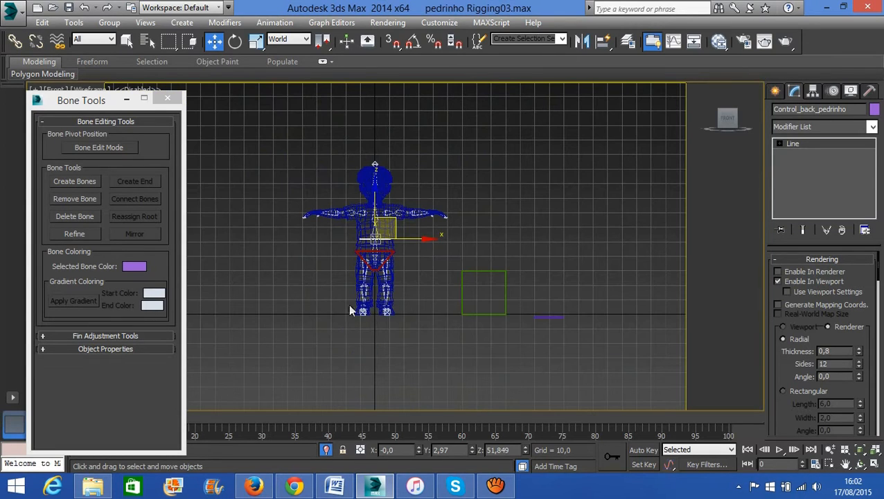
{"action": "scroll", "coordinate": [376, 271], "scroll_direction": "up", "scroll_amount": 5}
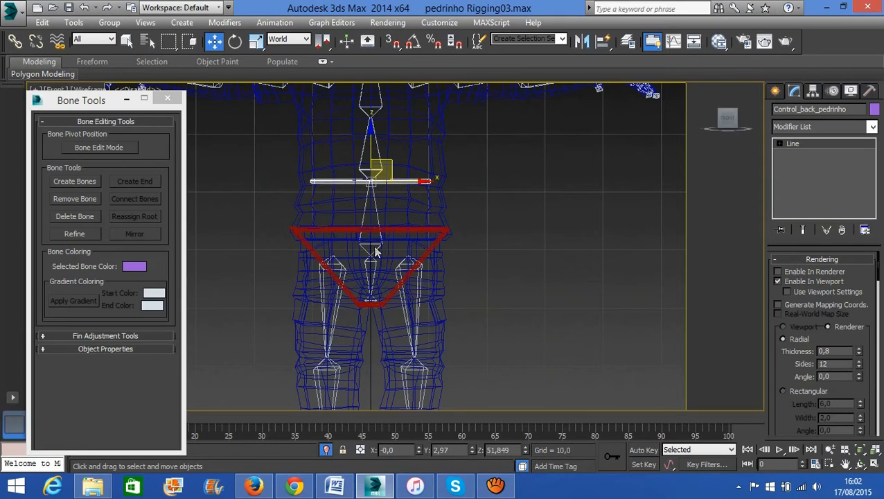
{"action": "scroll", "coordinate": [397, 262], "scroll_direction": "down", "scroll_amount": 2}
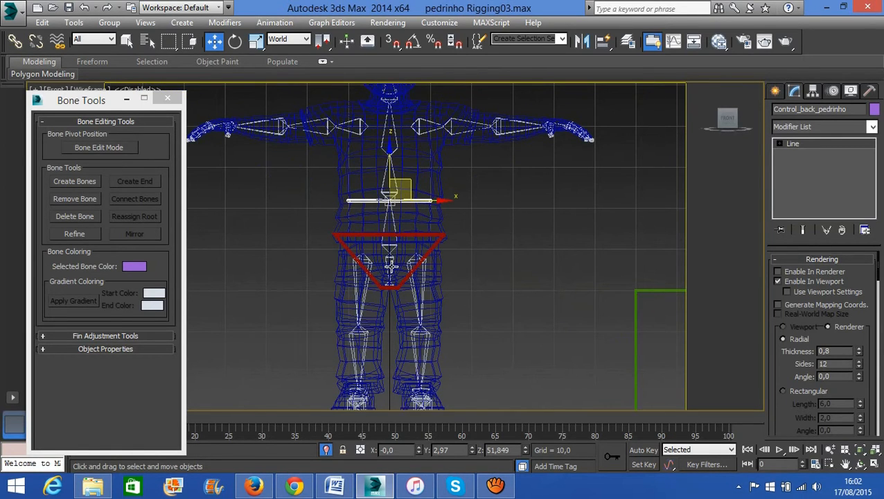
{"action": "scroll", "coordinate": [390, 266], "scroll_direction": "down", "scroll_amount": 3}
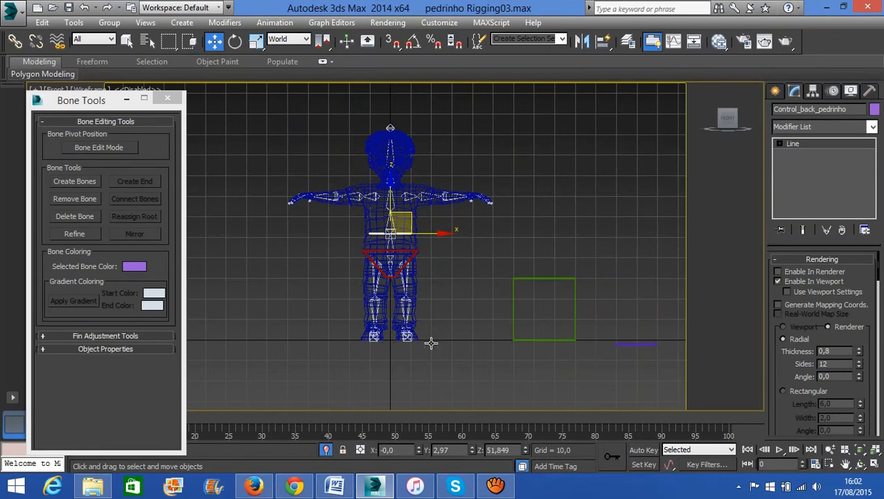
- Select all vertices of the back control and scale them up uniformly until the square spans the torso's width
{"action": "scroll", "coordinate": [374, 221], "scroll_direction": "up", "scroll_amount": 5}
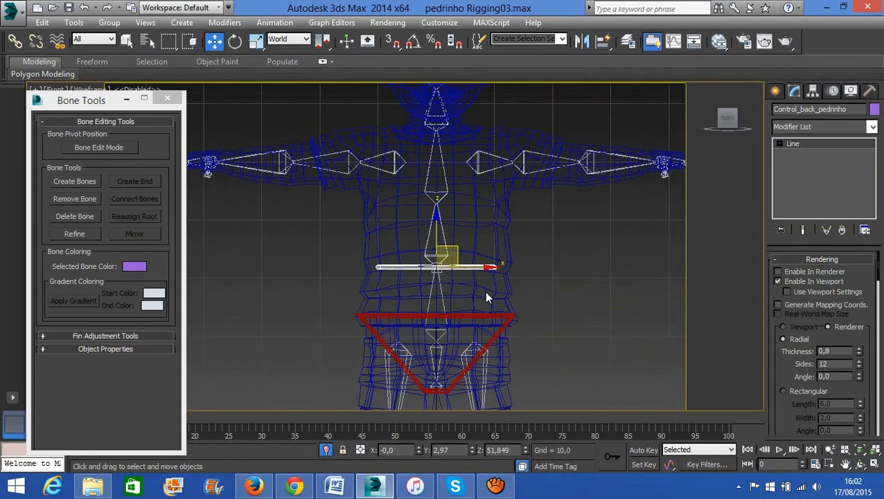
{"action": "left_click", "coordinate": [779, 143]}
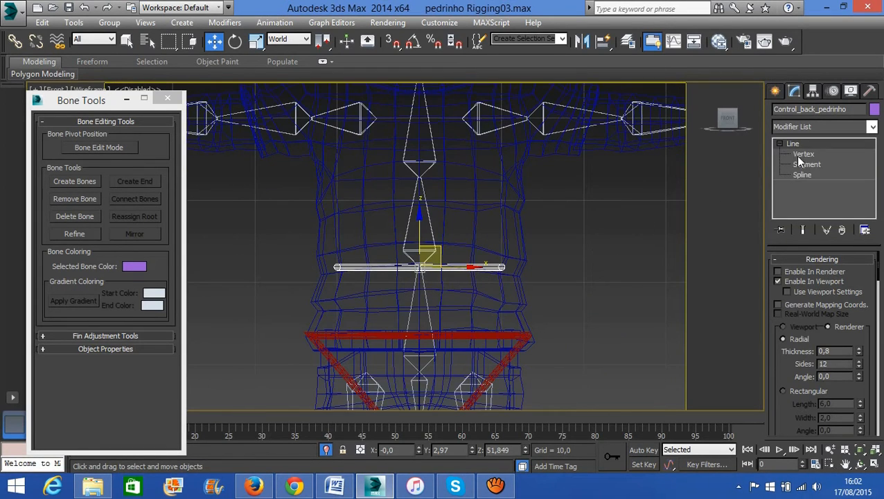
{"action": "left_click", "coordinate": [800, 155]}
{"action": "left_click_drag", "start_coordinate": [575, 235], "coordinate": [291, 302]}
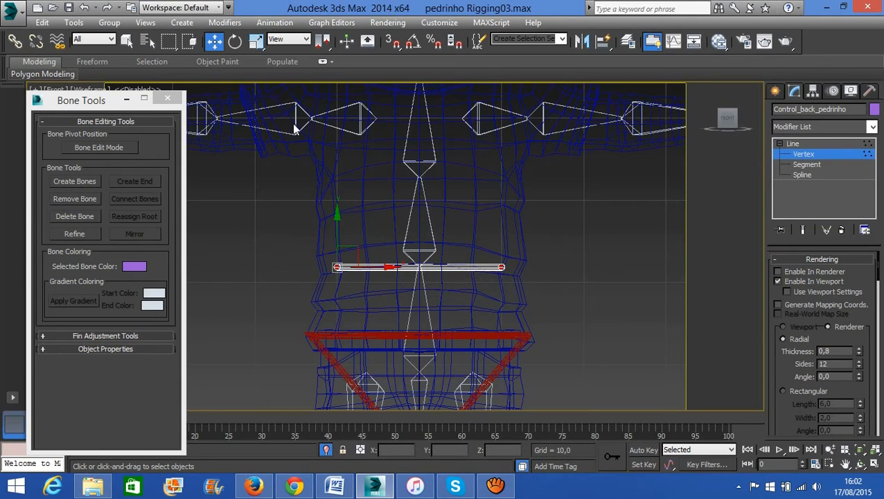
{"action": "left_click", "coordinate": [257, 42]}
{"action": "left_click_drag", "start_coordinate": [422, 251], "coordinate": [426, 237]}
{"action": "middle_click_drag", "start_coordinate": [452, 238], "coordinate": [459, 313], "text": "alt"}
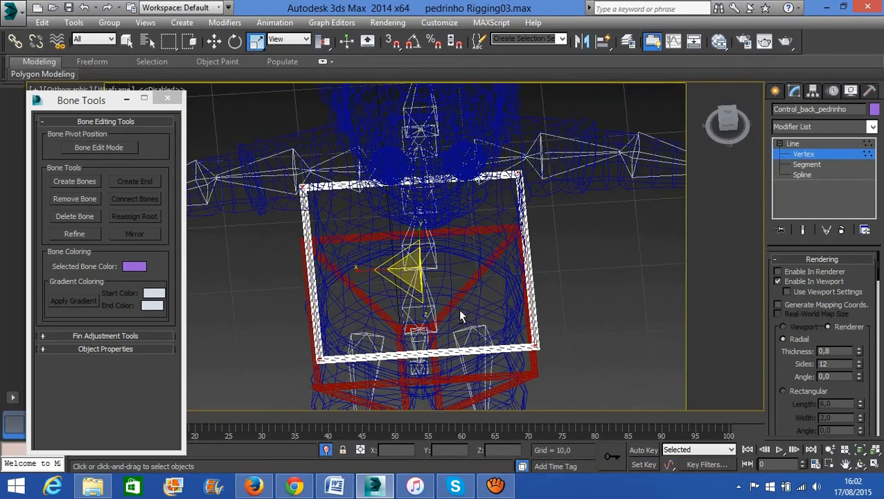
- In the shaded view, scale the back control's vertices uniformly to 95% so the square fits the torso, and leave vertex editing
{"action": "key", "text": "F3"}
{"action": "mouse_move", "coordinate": [561, 318]}
{"action": "middle_mouse_down", "text": "alt"}
{"action": "mouse_move", "coordinate": [562, 270]}
{"action": "mouse_move", "coordinate": [530, 266]}
{"action": "middle_mouse_up", "text": "alt"}
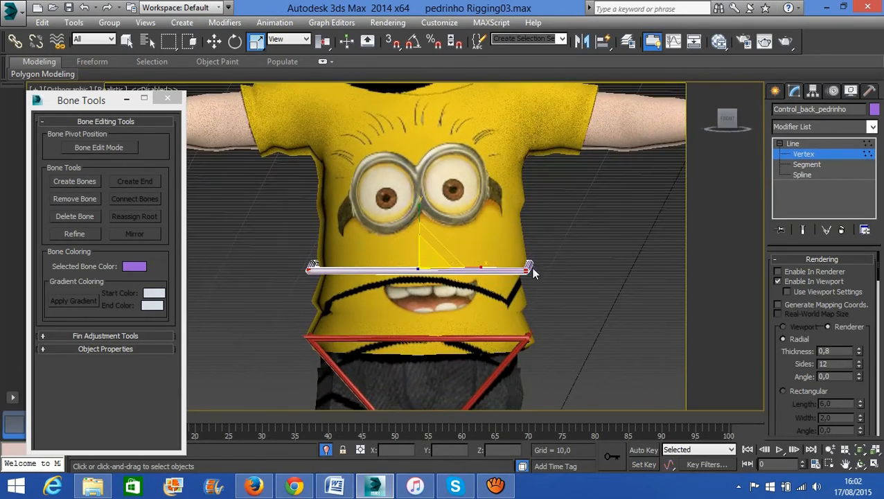
{"action": "left_click_drag", "start_coordinate": [430, 261], "coordinate": [431, 263]}
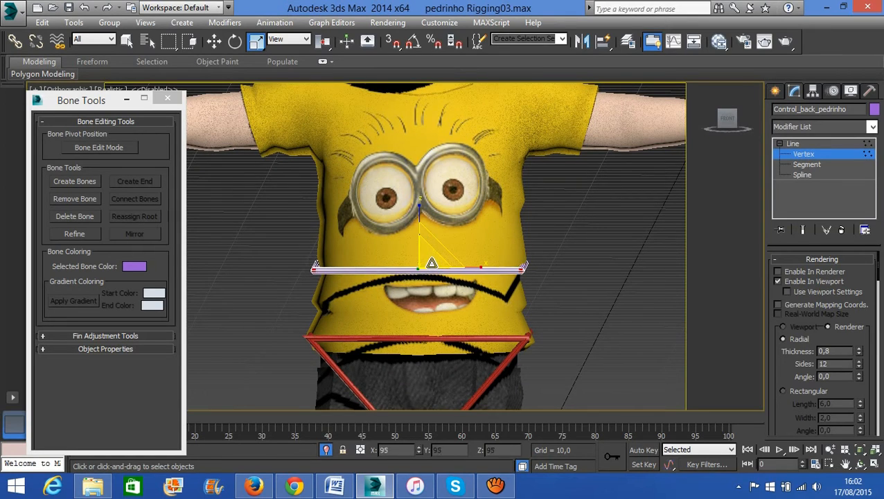
{"action": "left_click", "coordinate": [868, 153]}
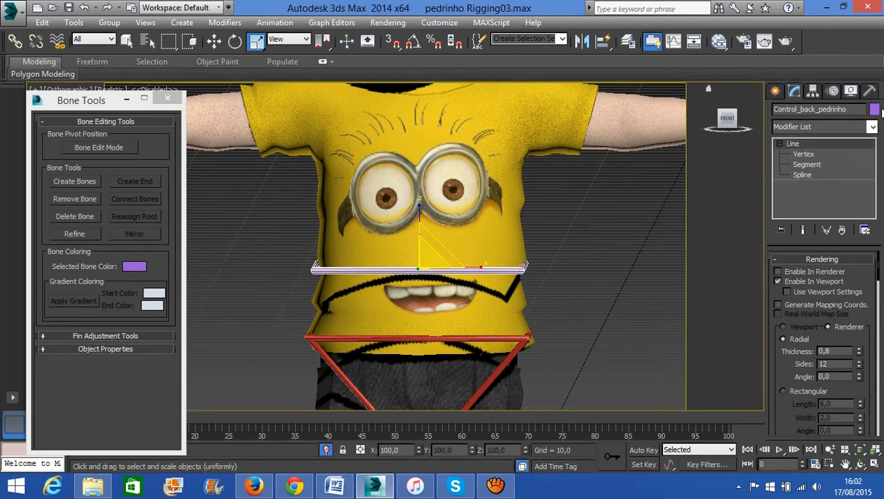
- Change the back control's object color to the same red as the pelvis control and deselect it
{"action": "left_click", "coordinate": [874, 110]}
{"action": "left_click", "coordinate": [413, 289]}
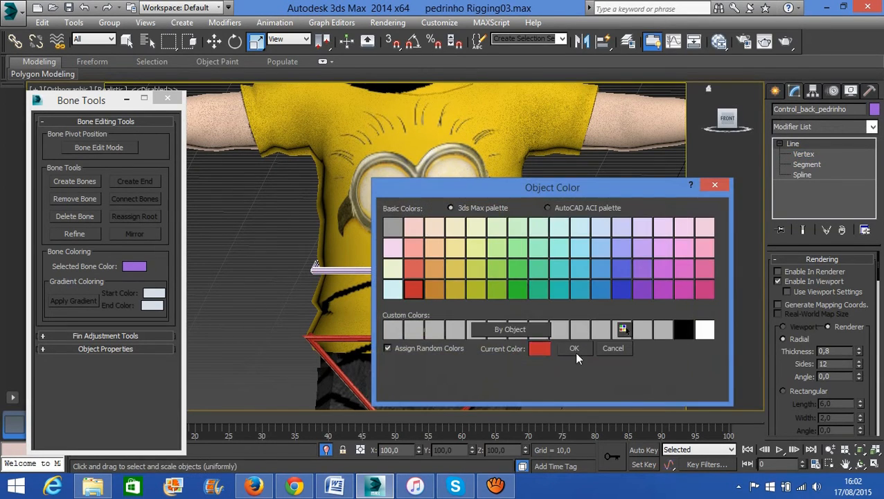
{"action": "left_click", "coordinate": [575, 348]}
{"action": "left_click", "coordinate": [575, 272]}
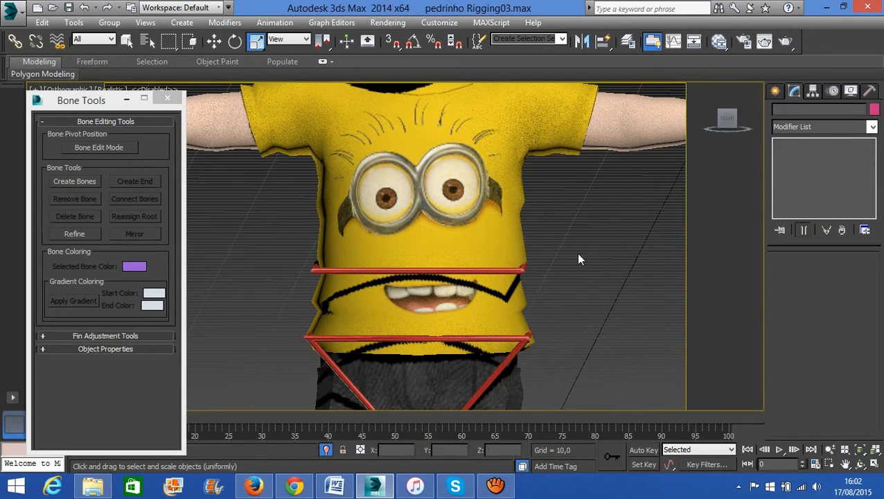
- In the front view, clone the green cube spline toward the character as a single copy named control_chest_pedrinho
{"action": "key", "text": "p"}
{"action": "key", "text": "f"}
{"action": "middle_click_drag", "start_coordinate": [493, 276], "coordinate": [565, 307]}
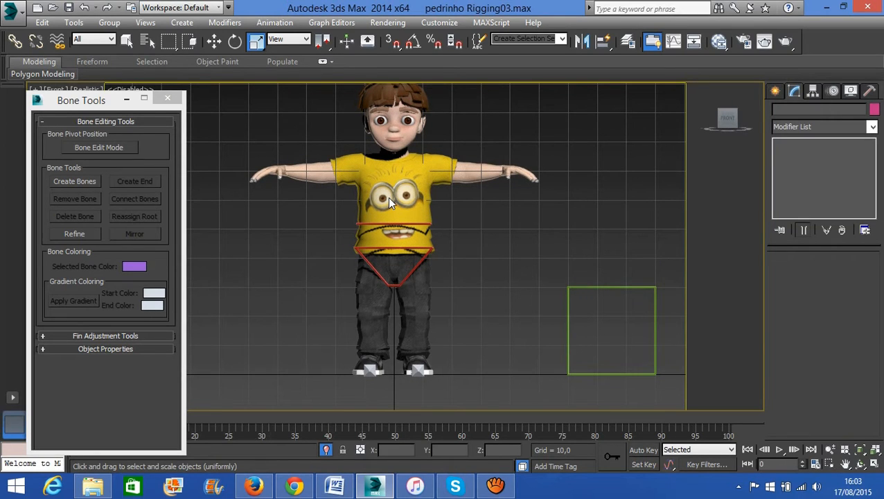
{"action": "left_click", "coordinate": [572, 296]}
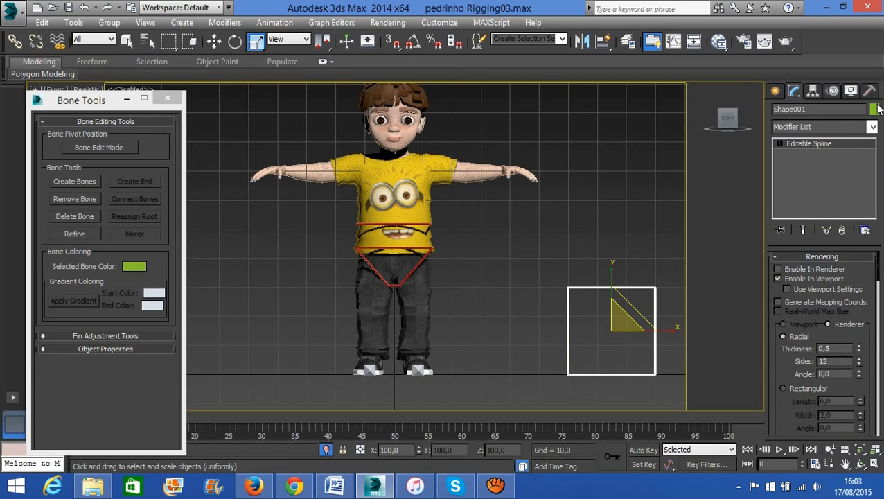
{"action": "left_click", "coordinate": [214, 41]}
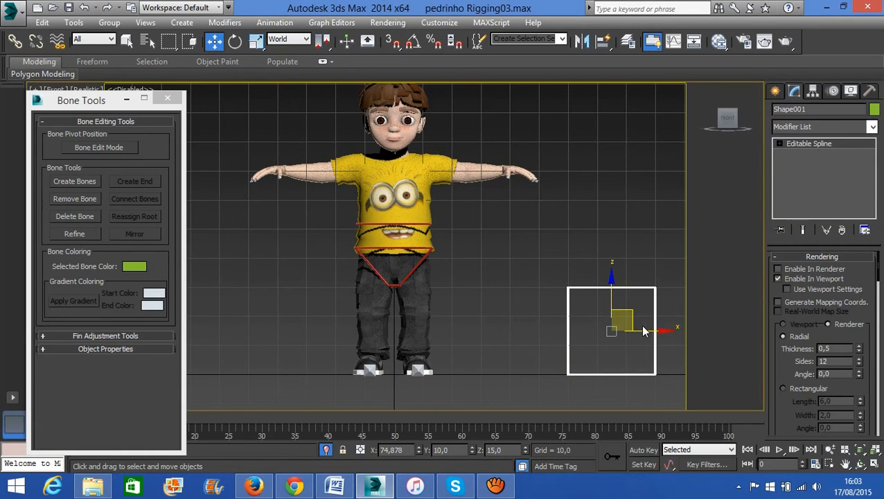
{"action": "left_click_drag", "start_coordinate": [643, 331], "coordinate": [519, 331], "text": "shift"}
{"action": "double_click", "coordinate": [409, 276]}
{"action": "type", "text": "control"}
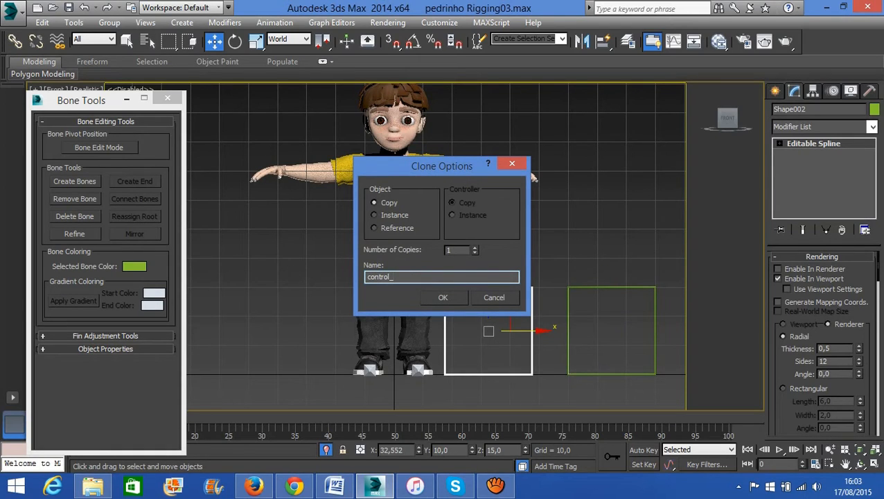
{"action": "type", "text": "_chest_pedrinho"}
{"action": "key", "text": "Return"}
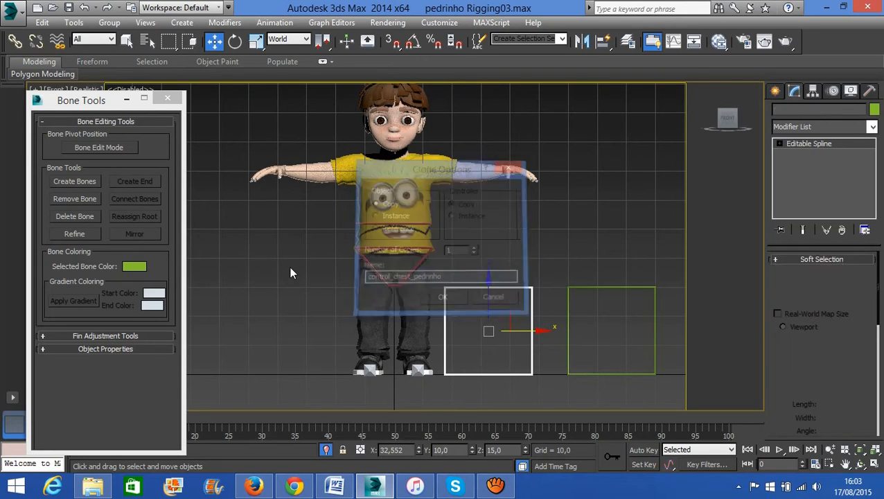
- In wireframe, align the chest control to the chest bone of the spine
{"action": "key", "text": "F3"}
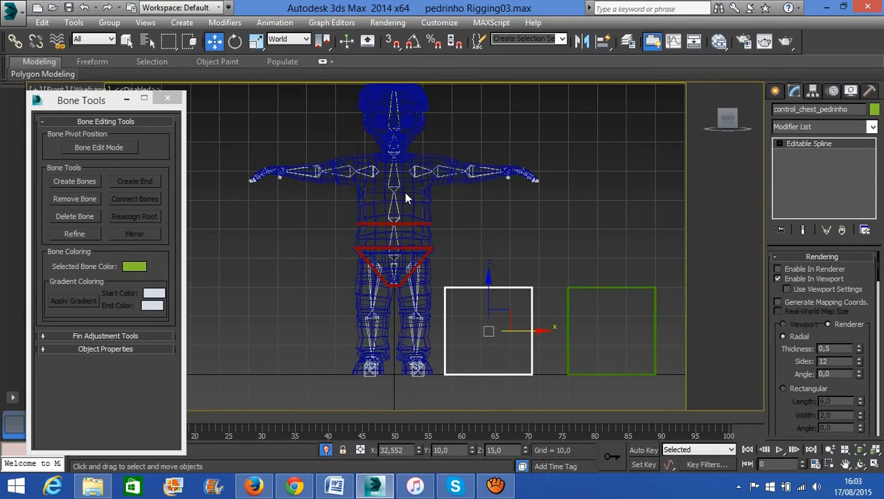
{"action": "key", "text": "alt+a"}
{"action": "left_click", "coordinate": [399, 186]}
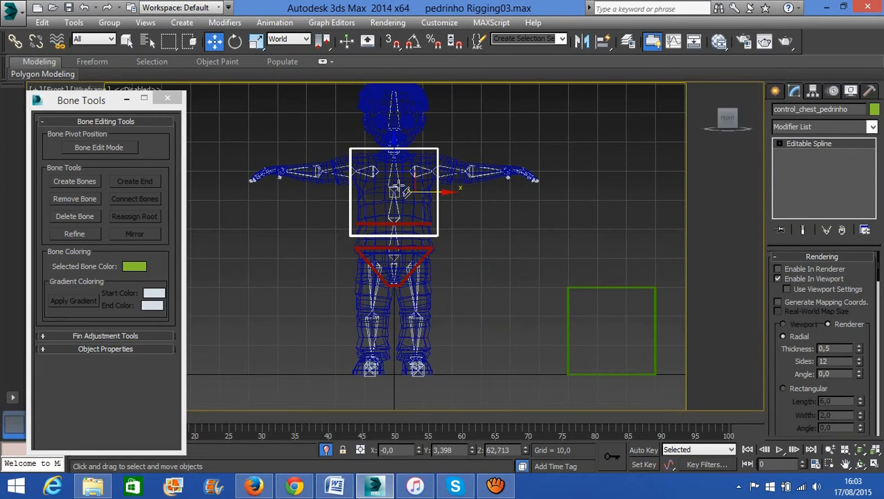
- Select all vertices of the chest control and scale them down uniformly to roughly the torso's width
{"action": "left_click", "coordinate": [781, 147]}
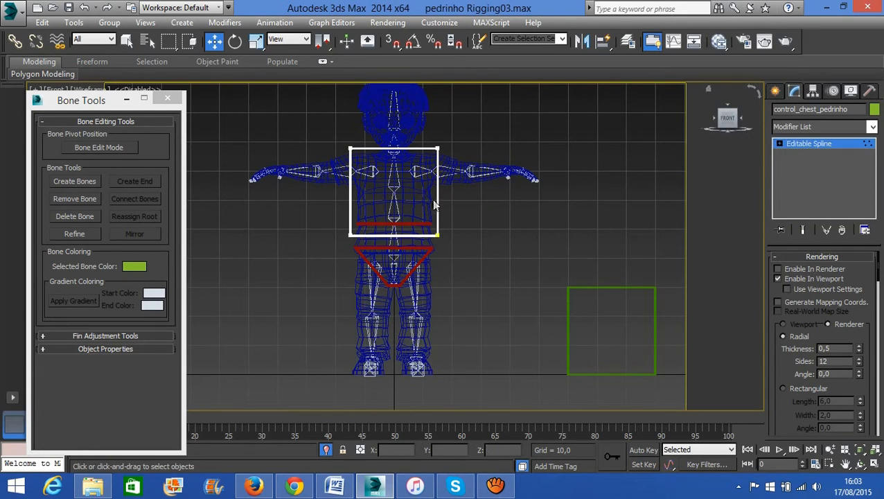
{"action": "left_click_drag", "start_coordinate": [310, 253], "coordinate": [311, 255]}
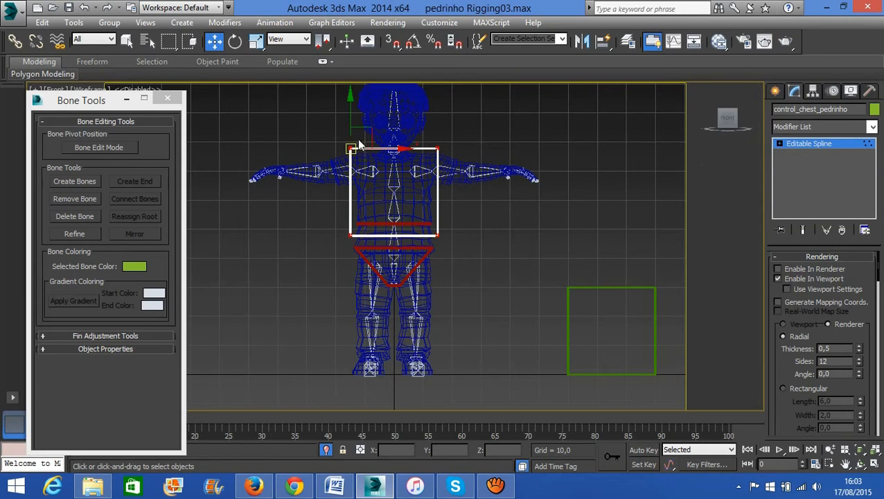
{"action": "left_click", "coordinate": [256, 41]}
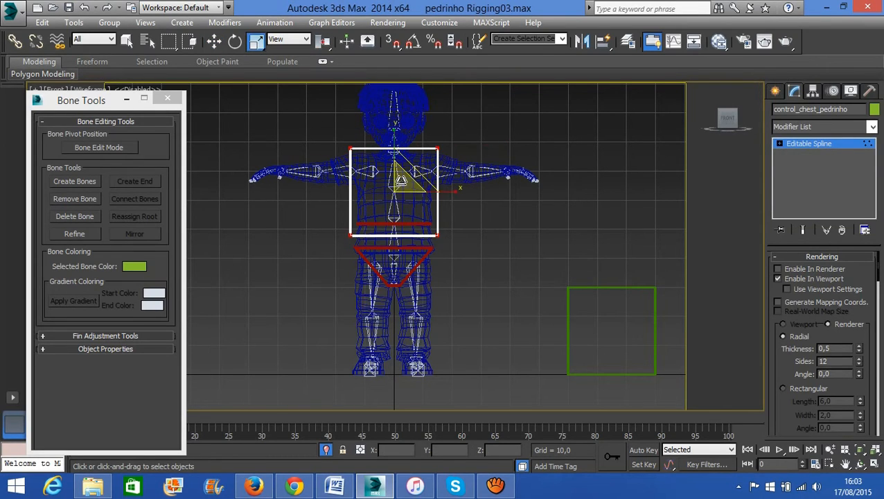
{"action": "left_click_drag", "start_coordinate": [400, 181], "coordinate": [399, 189]}
- Raise the chest control's bottom vertices to just below the chest bone's base and narrow them to about 94% along X
{"action": "left_click_drag", "start_coordinate": [467, 207], "coordinate": [324, 259]}
{"action": "left_click", "coordinate": [214, 41]}
{"action": "left_click_drag", "start_coordinate": [433, 203], "coordinate": [431, 167]}
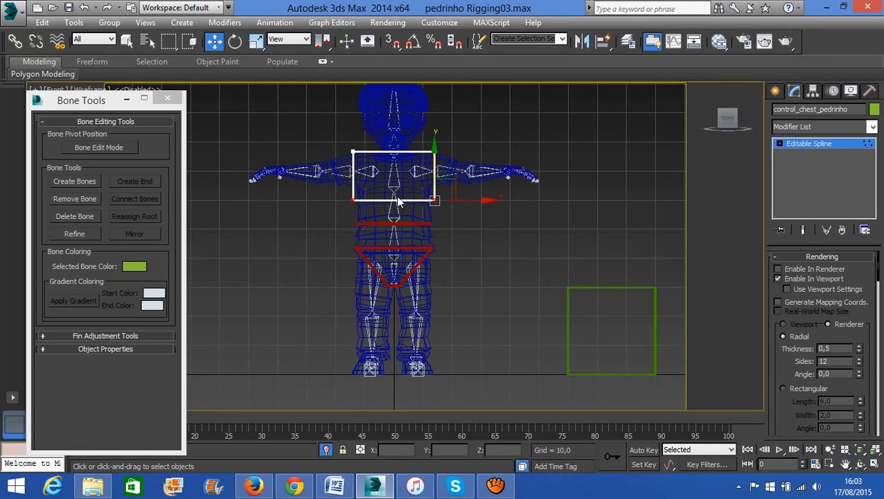
{"action": "middle_click_drag", "start_coordinate": [407, 239], "coordinate": [406, 240]}
{"action": "scroll", "coordinate": [406, 244], "scroll_direction": "up", "scroll_amount": 4}
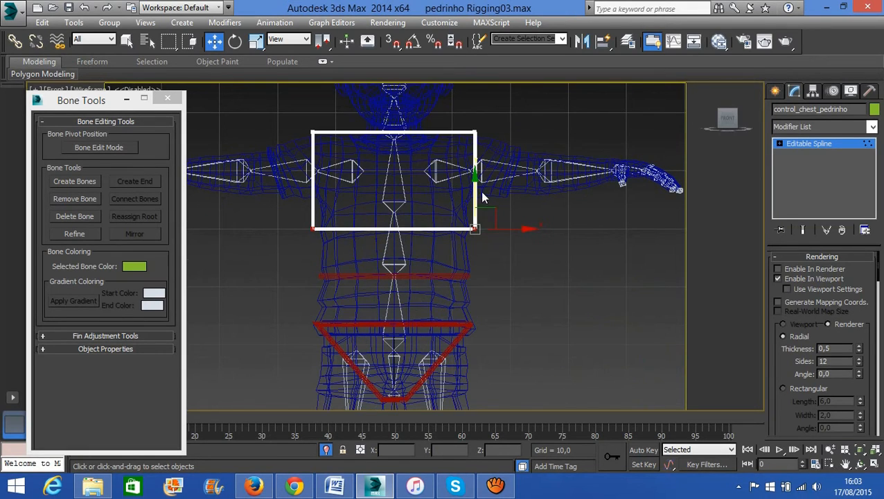
{"action": "left_click", "coordinate": [255, 41]}
{"action": "left_click_drag", "start_coordinate": [455, 230], "coordinate": [447, 235]}
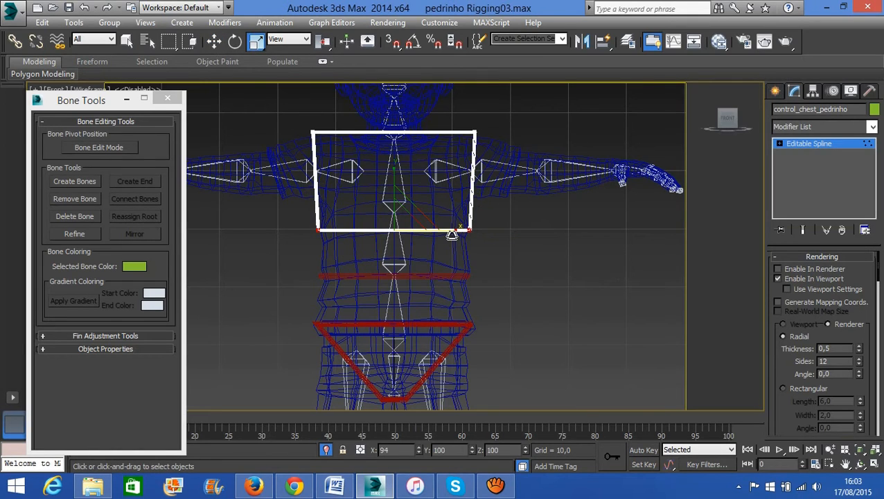
- Narrow the chest control's top vertices along X so the sides taper inward, and lower them slightly toward the shoulders
{"action": "left_click_drag", "start_coordinate": [490, 122], "coordinate": [305, 162]}
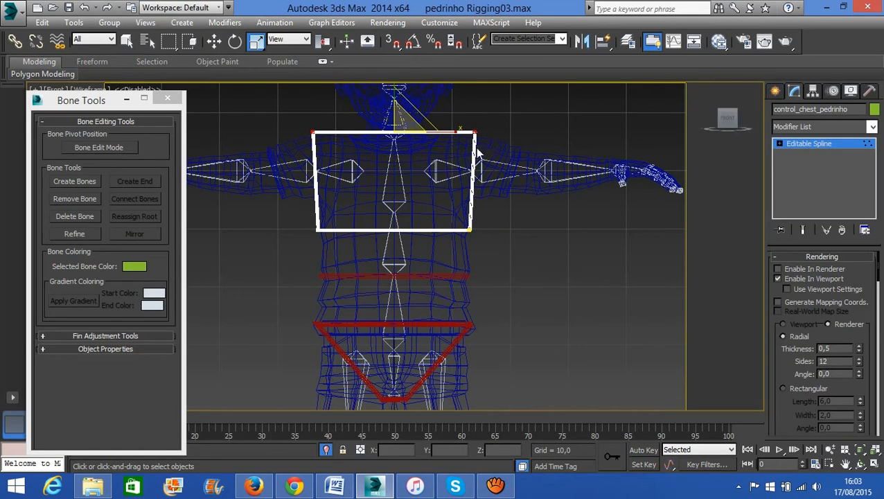
{"action": "left_click_drag", "start_coordinate": [460, 135], "coordinate": [438, 132]}
{"action": "key", "text": "w"}
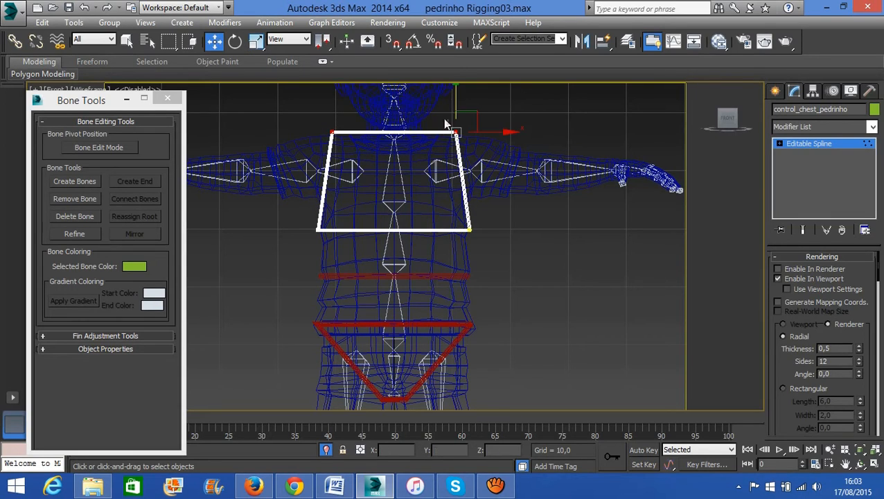
{"action": "left_click_drag", "start_coordinate": [455, 90], "coordinate": [457, 109]}
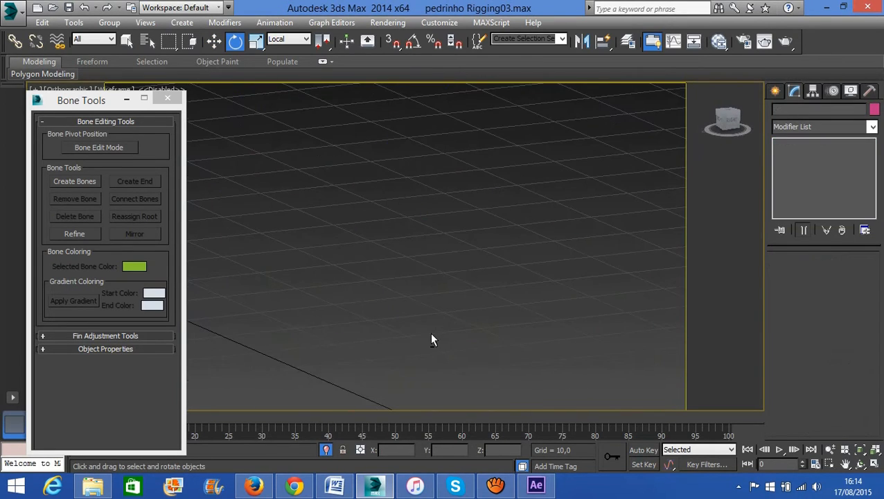
- In the left view, select all vertices of the chest control and scale them along X to reduce the box's depth
{"action": "key", "text": "f"}
{"action": "scroll", "coordinate": [506, 271], "scroll_direction": "up", "scroll_amount": 5}
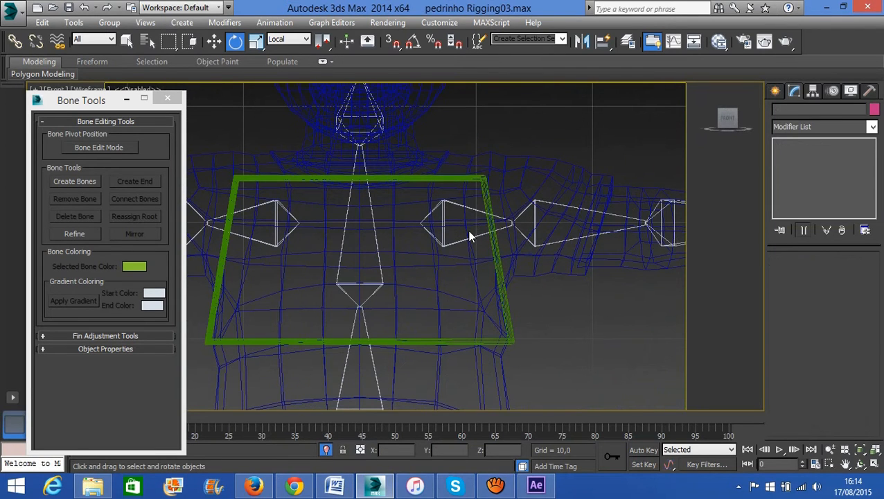
{"action": "key", "text": "l"}
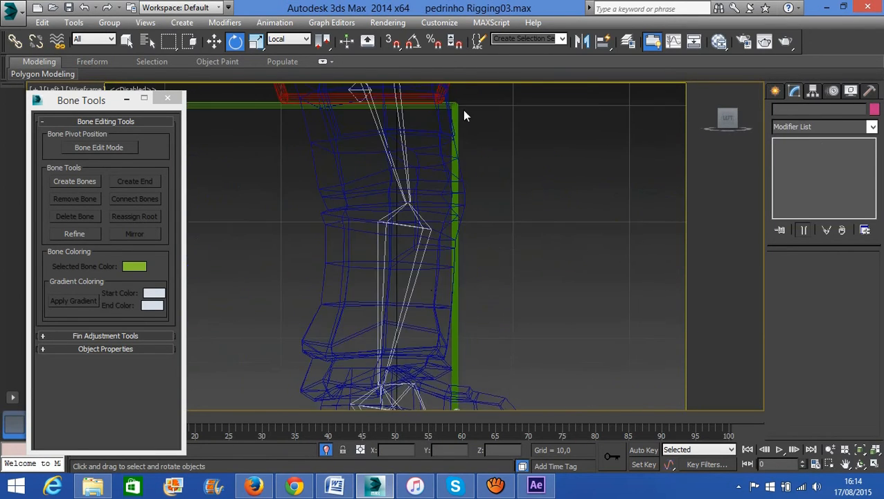
{"action": "scroll", "coordinate": [450, 183], "scroll_direction": "down", "scroll_amount": 3}
{"action": "scroll", "coordinate": [407, 178], "scroll_direction": "up", "scroll_amount": 5}
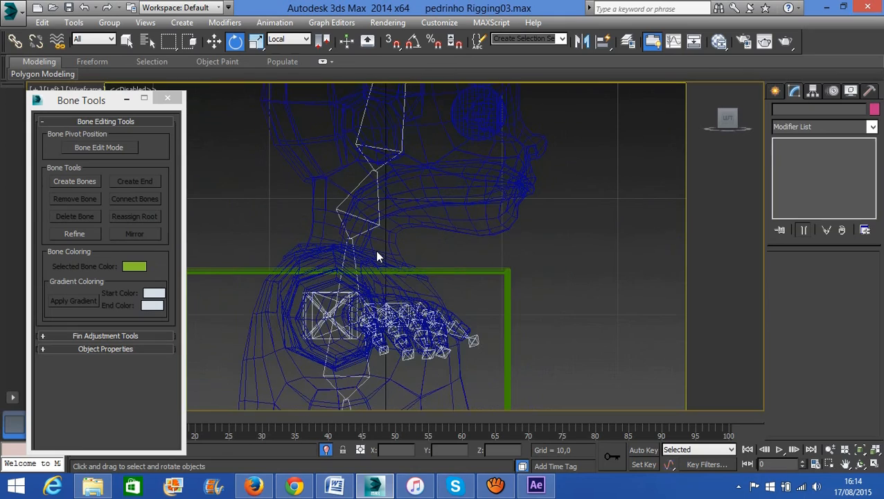
{"action": "left_click", "coordinate": [436, 271]}
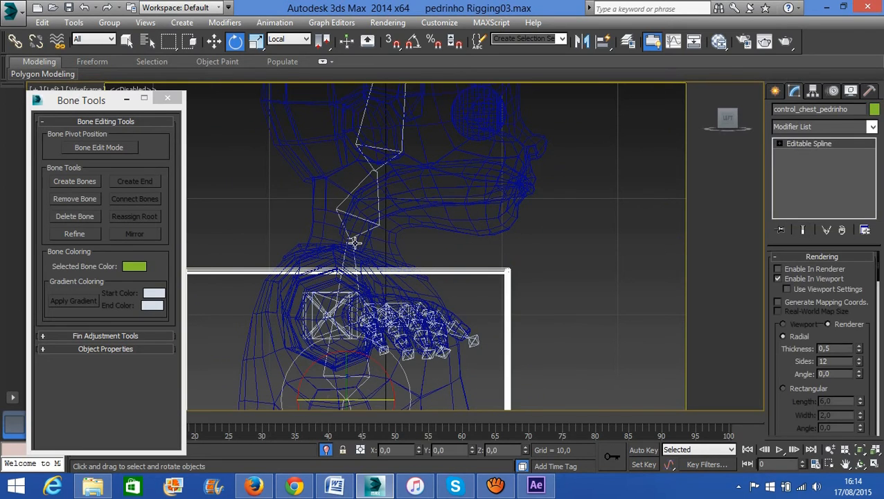
{"action": "middle_click_drag", "start_coordinate": [351, 241], "coordinate": [456, 154]}
{"action": "left_click", "coordinate": [778, 143]}
{"action": "left_click", "coordinate": [804, 153]}
{"action": "left_click_drag", "start_coordinate": [649, 148], "coordinate": [191, 404]}
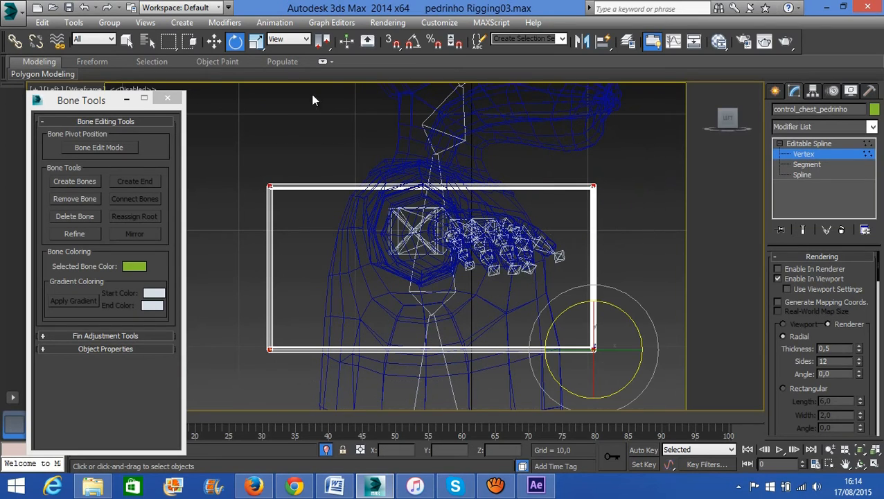
{"action": "key", "text": "r"}
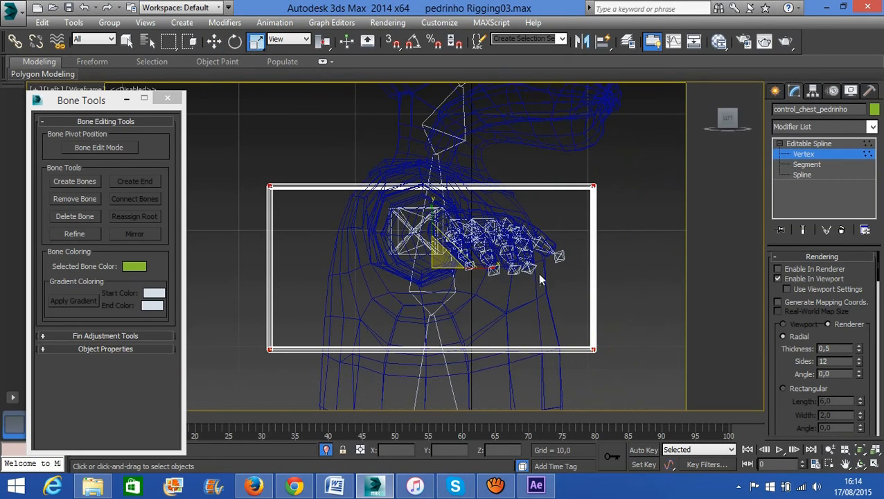
{"action": "left_click_drag", "start_coordinate": [485, 269], "coordinate": [454, 270]}
- Move the chest control's back vertices forward to the character's back, shifting the upper ones further inward to slope that side
{"action": "left_click_drag", "start_coordinate": [334, 176], "coordinate": [281, 400]}
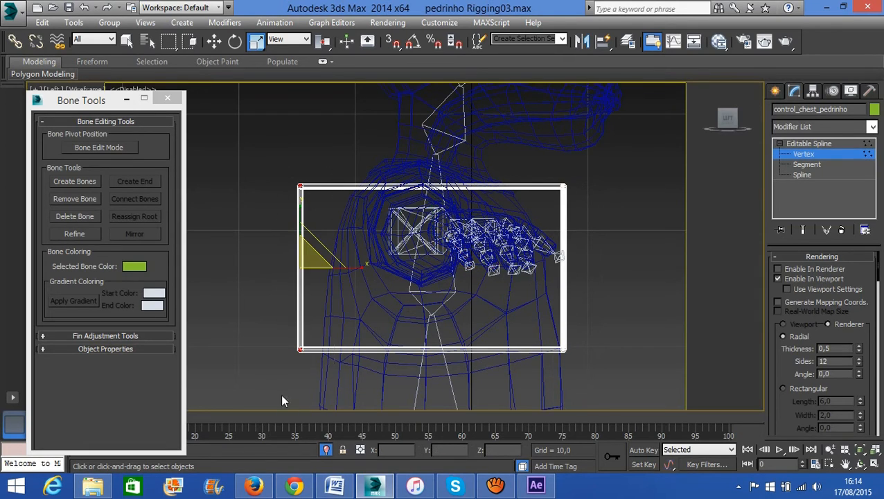
{"action": "key", "text": "w"}
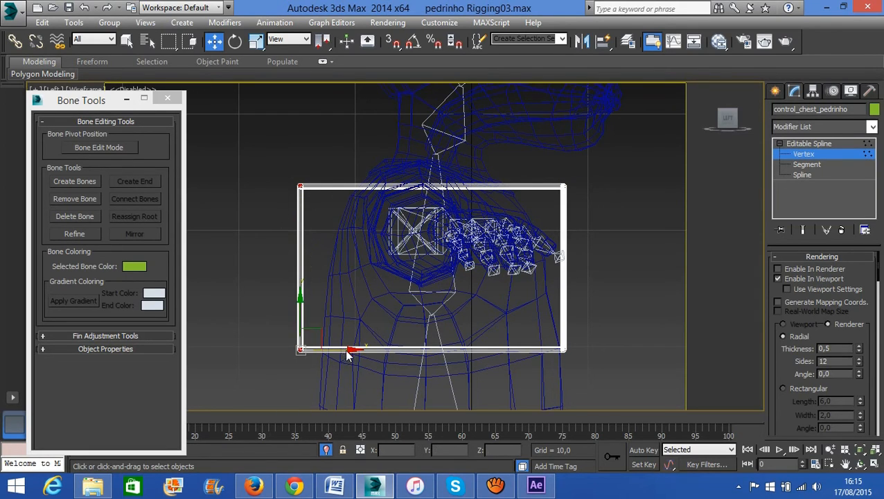
{"action": "left_click_drag", "start_coordinate": [344, 348], "coordinate": [361, 348]}
{"action": "left_click_drag", "start_coordinate": [293, 148], "coordinate": [358, 219]}
{"action": "left_click_drag", "start_coordinate": [358, 186], "coordinate": [387, 187]}
- Move the chest control's upper front vertices backward so the front slopes with the chest, and leave vertex editing
{"action": "left_click_drag", "start_coordinate": [614, 172], "coordinate": [524, 220]}
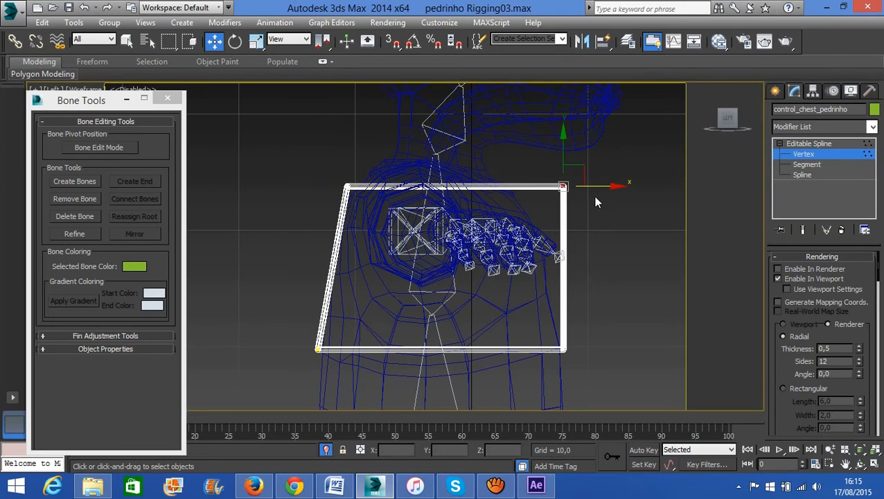
{"action": "left_click_drag", "start_coordinate": [580, 186], "coordinate": [541, 186]}
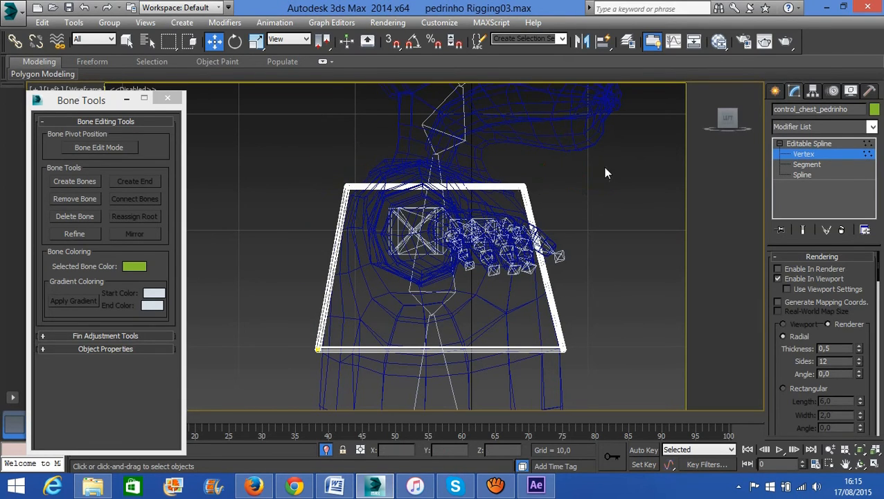
{"action": "left_click_drag", "start_coordinate": [307, 229], "coordinate": [309, 228]}
{"action": "left_click_drag", "start_coordinate": [526, 153], "coordinate": [512, 143]}
{"action": "middle_click_drag", "start_coordinate": [447, 157], "coordinate": [702, 255], "text": "alt"}
{"action": "left_click", "coordinate": [859, 153]}
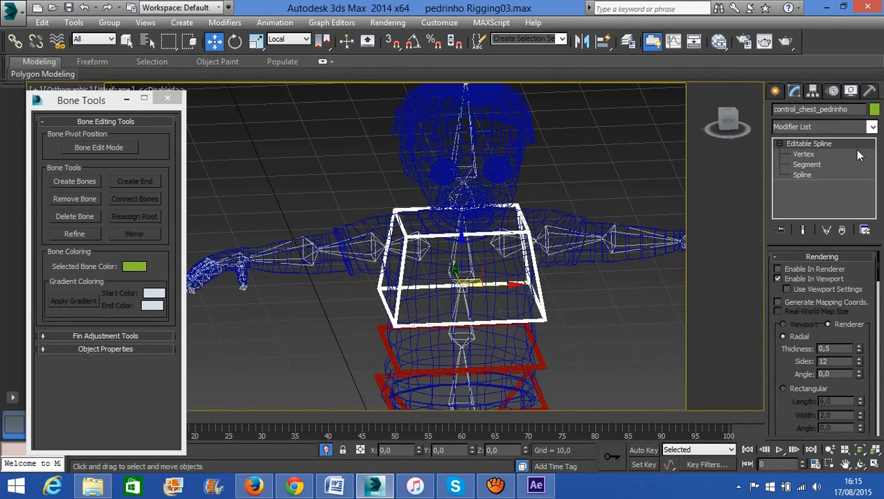
- Change the chest control's object color to the same red as the other controls and deselect it
{"action": "left_click", "coordinate": [876, 111]}
{"action": "left_click", "coordinate": [413, 290]}
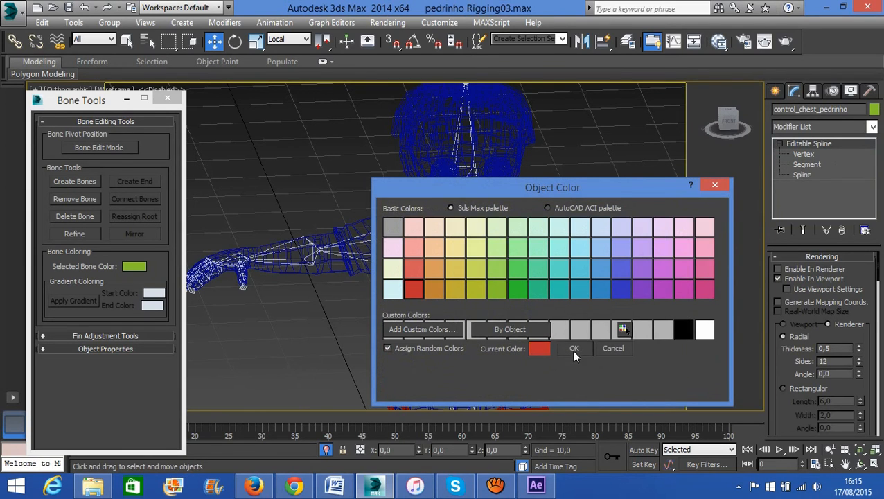
{"action": "left_click", "coordinate": [573, 350]}
{"action": "left_click", "coordinate": [556, 290]}
- Show the character shaded in the front view, then select the chest control, edit its spline thickness and deselect it
{"action": "middle_click_drag", "start_coordinate": [556, 290], "coordinate": [543, 297], "text": "alt"}
{"action": "scroll", "coordinate": [543, 298], "scroll_direction": "down", "scroll_amount": 1}
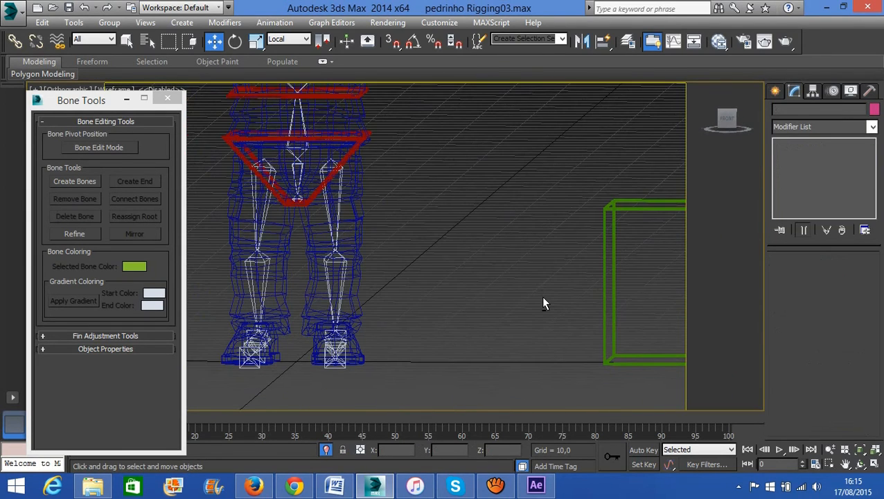
{"action": "key", "text": "F3"}
{"action": "scroll", "coordinate": [474, 288], "scroll_direction": "down", "scroll_amount": 4}
{"action": "mouse_move", "coordinate": [482, 223]}
{"action": "middle_mouse_down"}
{"action": "mouse_move", "coordinate": [496, 268]}
{"action": "mouse_move", "coordinate": [507, 272]}
{"action": "mouse_move", "coordinate": [507, 192]}
{"action": "middle_mouse_up"}
{"action": "key", "text": "f"}
{"action": "scroll", "coordinate": [463, 238], "scroll_direction": "down", "scroll_amount": 3}
{"action": "left_click", "coordinate": [513, 221]}
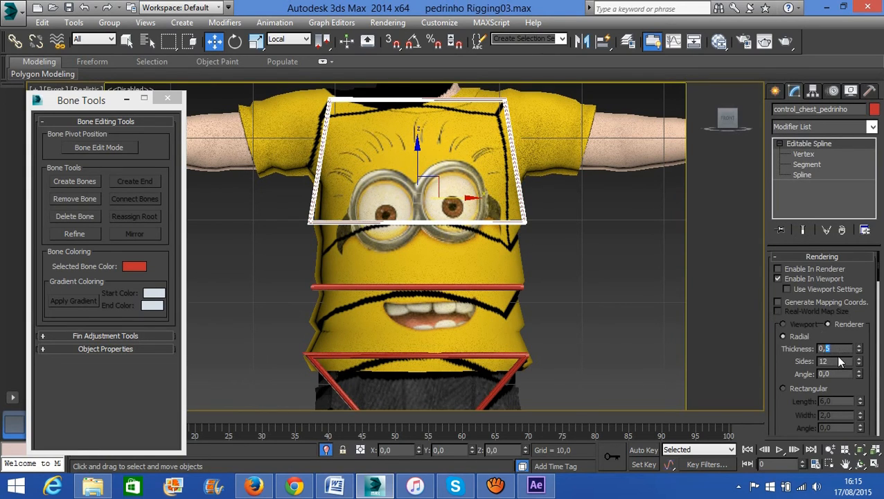
{"action": "left_click", "coordinate": [563, 286]}
{"action": "scroll", "coordinate": [516, 278], "scroll_direction": "down", "scroll_amount": 5}
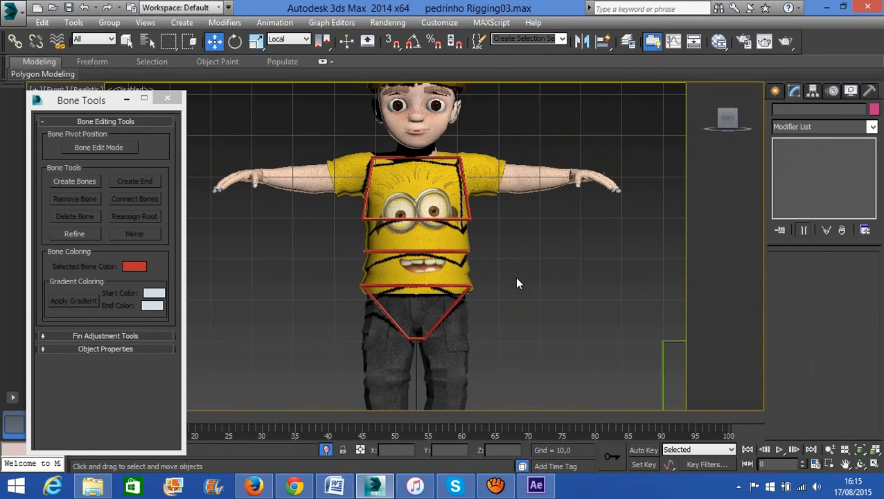
- Set the rendering thickness of the green template box spline beside the character to 0,8 and deselect it
{"action": "left_click", "coordinate": [662, 358]}
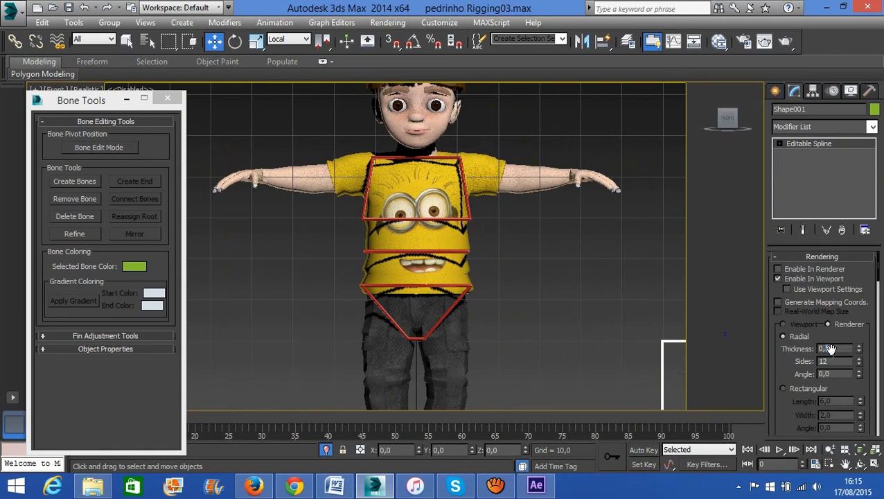
{"action": "left_click", "coordinate": [498, 285]}
{"action": "scroll", "coordinate": [493, 297], "scroll_direction": "down", "scroll_amount": 2}
{"action": "scroll", "coordinate": [379, 173], "scroll_direction": "up", "scroll_amount": 4}
{"action": "middle_click_drag", "start_coordinate": [404, 135], "coordinate": [441, 179]}
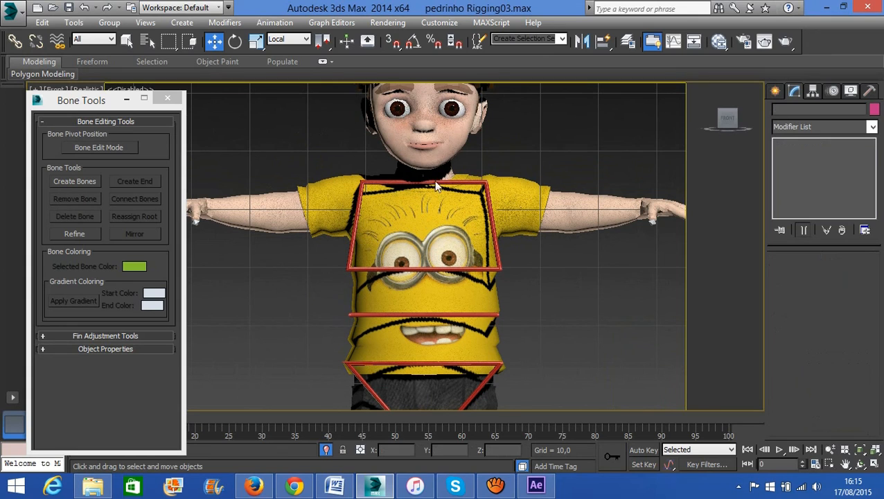
{"action": "middle_click_drag", "start_coordinate": [447, 129], "coordinate": [430, 167]}
{"action": "scroll", "coordinate": [524, 291], "scroll_direction": "down", "scroll_amount": 2}
{"action": "middle_click_drag", "start_coordinate": [524, 290], "coordinate": [468, 234]}
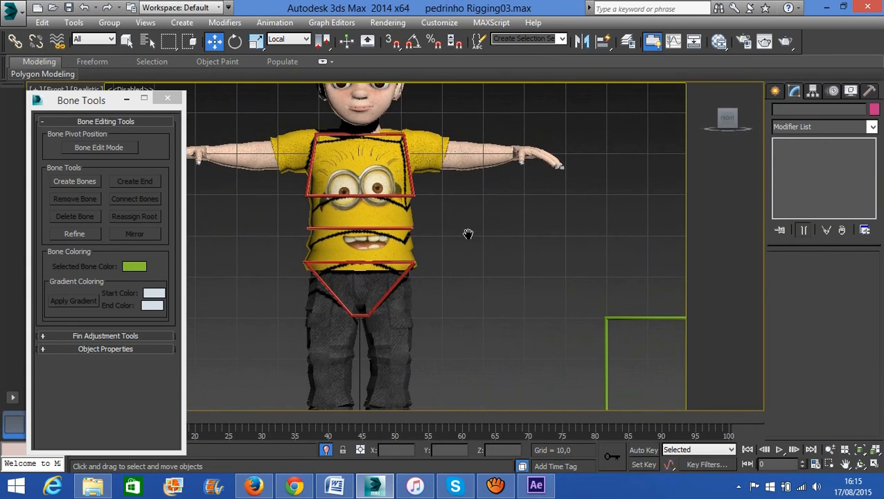
{"action": "left_click", "coordinate": [607, 317]}
{"action": "middle_click_drag", "start_coordinate": [609, 316], "coordinate": [571, 293]}
{"action": "left_click_drag", "start_coordinate": [644, 341], "coordinate": [499, 329], "text": "shift"}
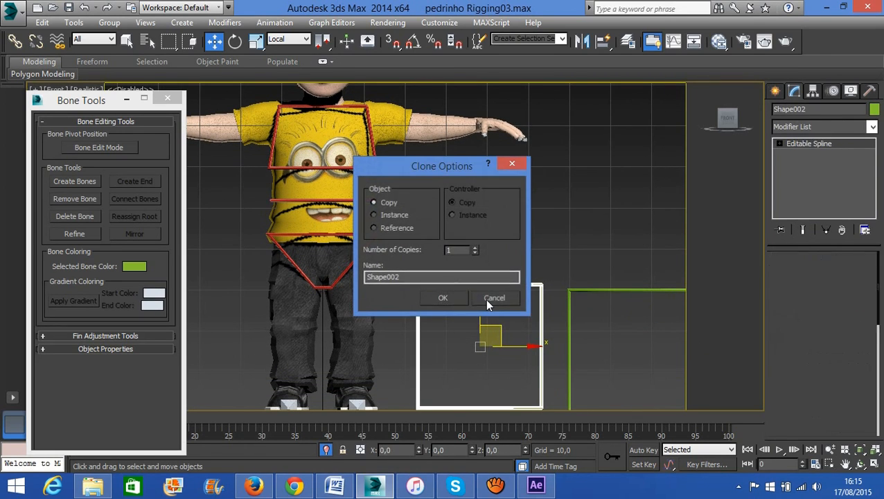
{"action": "left_click", "coordinate": [488, 298]}
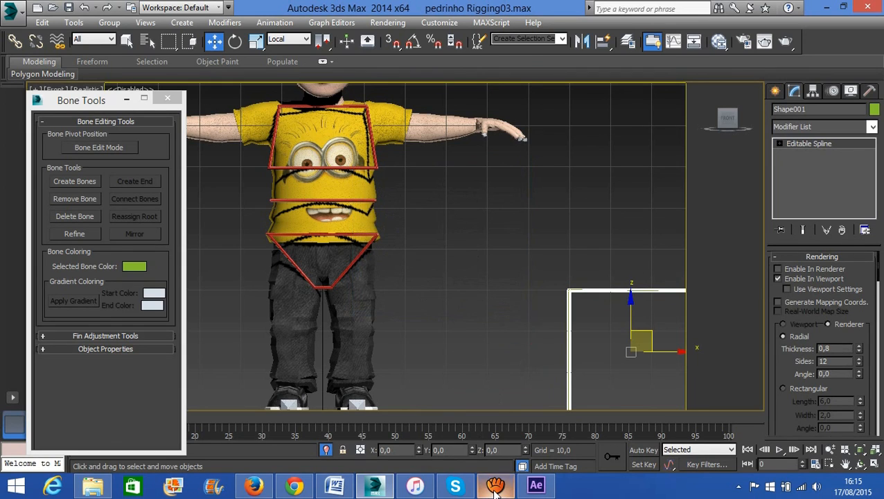